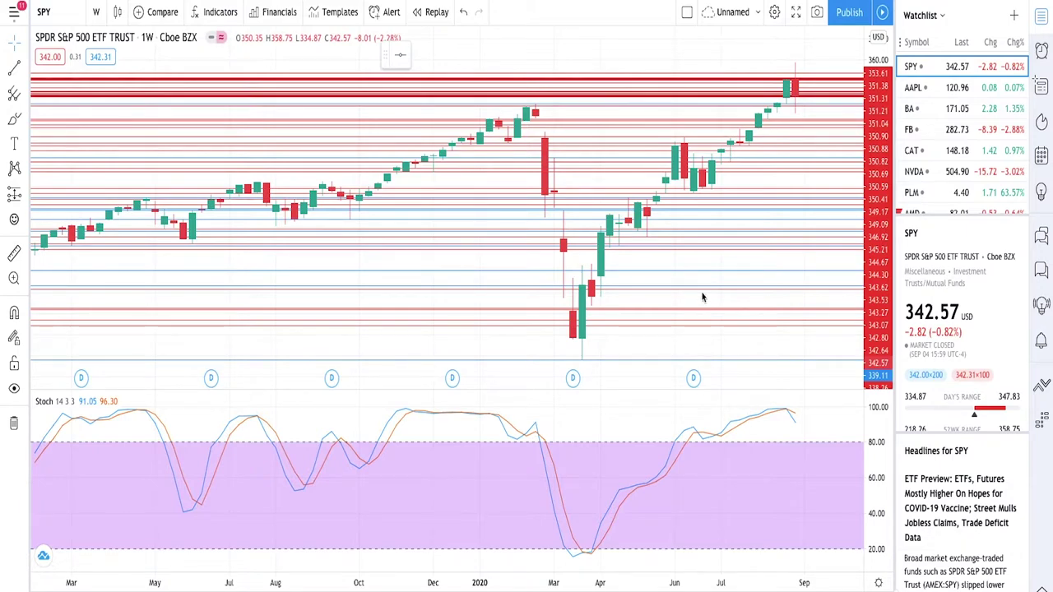
{"action": "scroll", "coordinate": [688, 267], "scroll_direction": "down", "scroll_amount": 5}
{"action": "scroll", "coordinate": [744, 255], "scroll_direction": "up", "scroll_amount": 5}
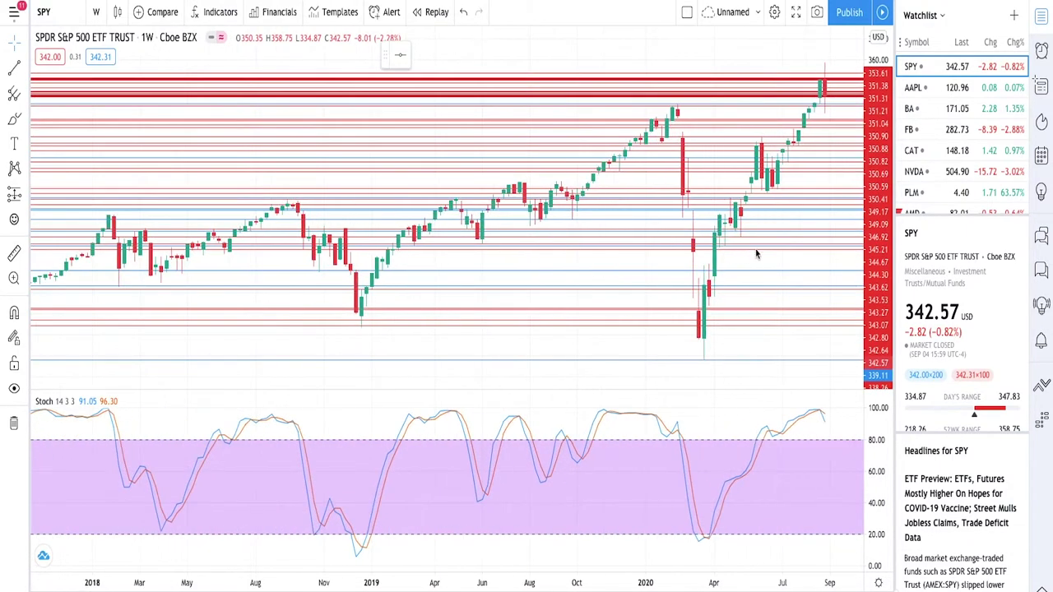
{"action": "scroll", "coordinate": [764, 253], "scroll_direction": "up", "scroll_amount": 1}
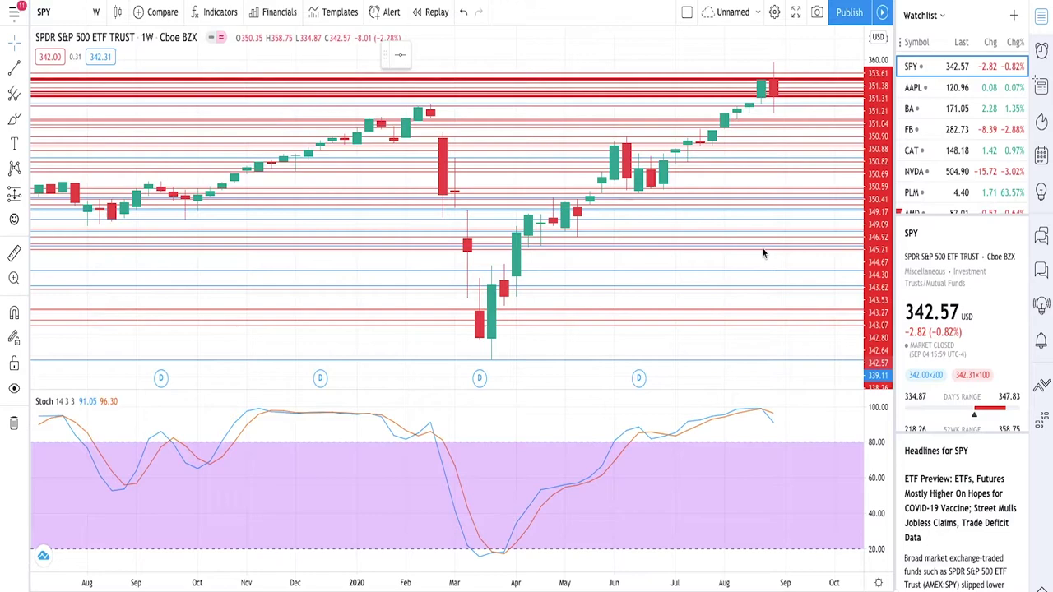
{"action": "scroll", "coordinate": [758, 206], "scroll_direction": "up", "scroll_amount": 5}
{"action": "scroll", "coordinate": [759, 203], "scroll_direction": "up", "scroll_amount": 1}
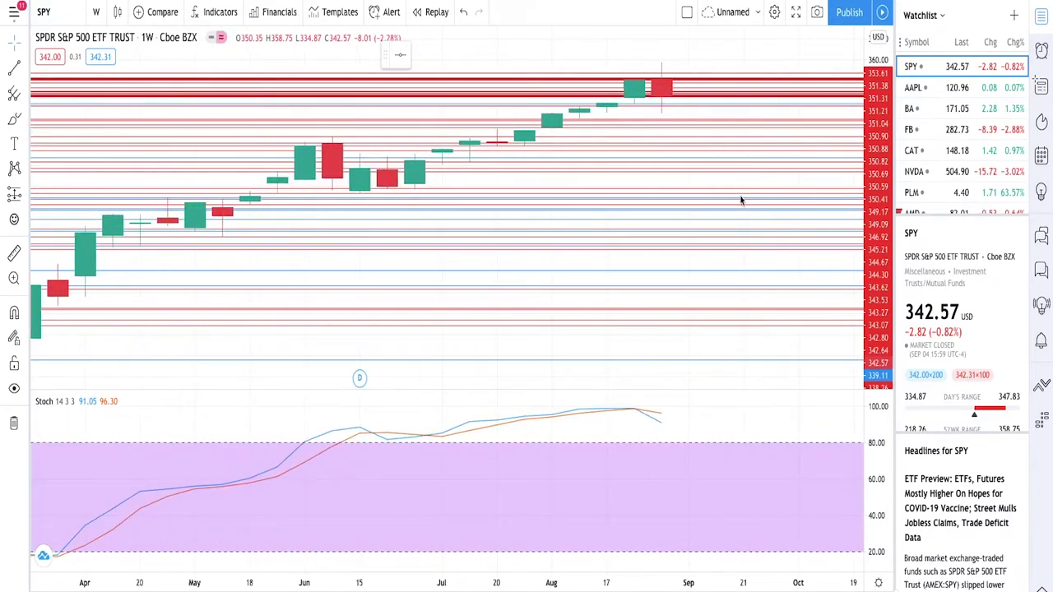
{"action": "scroll", "coordinate": [631, 242], "scroll_direction": "down", "scroll_amount": 5}
{"action": "scroll", "coordinate": [633, 247], "scroll_direction": "down", "scroll_amount": 3}
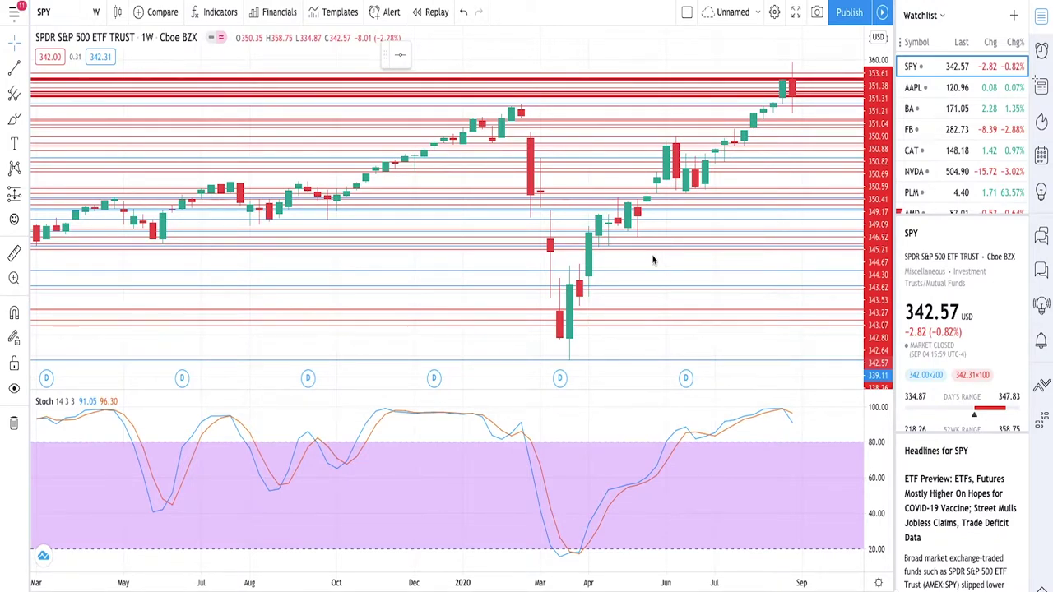
Step: Reset the view of the weekly SPY chart
{"action": "right_click", "coordinate": [652, 260]}
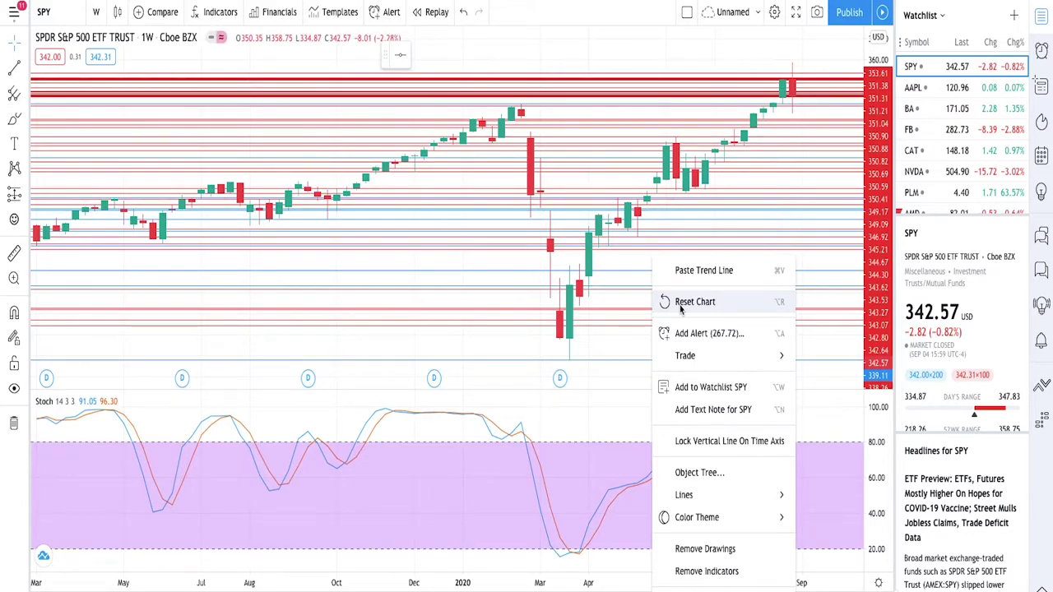
{"action": "left_click", "coordinate": [636, 286]}
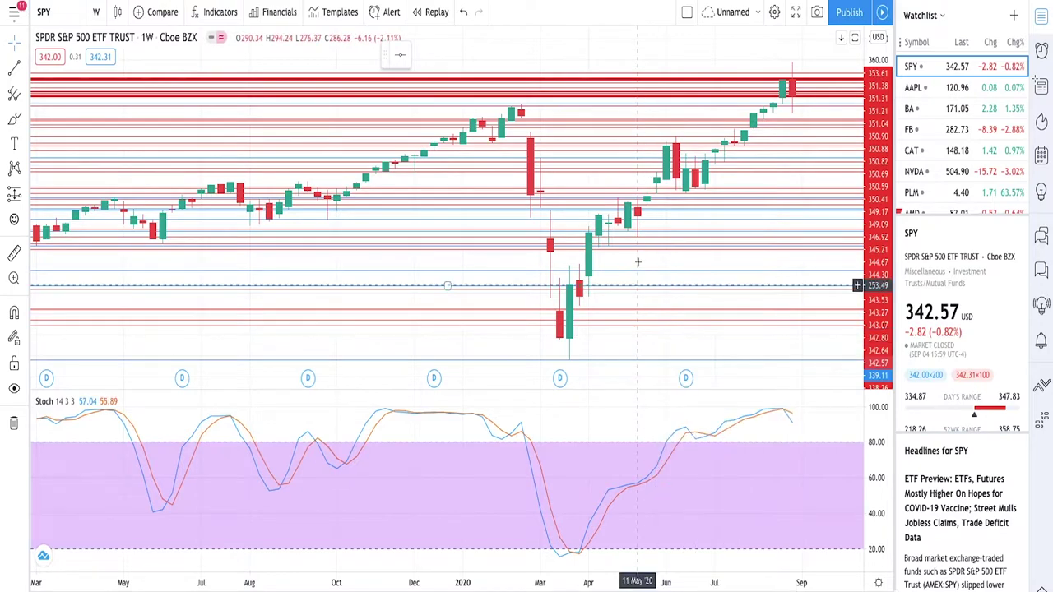
{"action": "right_click", "coordinate": [639, 264]}
{"action": "left_click", "coordinate": [680, 303]}
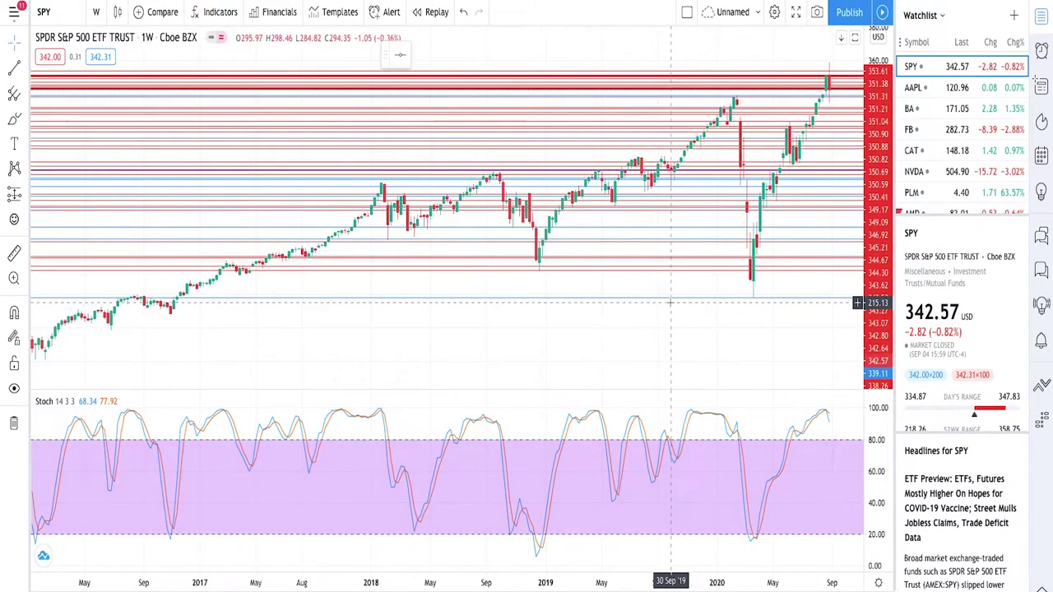
{"action": "right_click", "coordinate": [697, 320]}
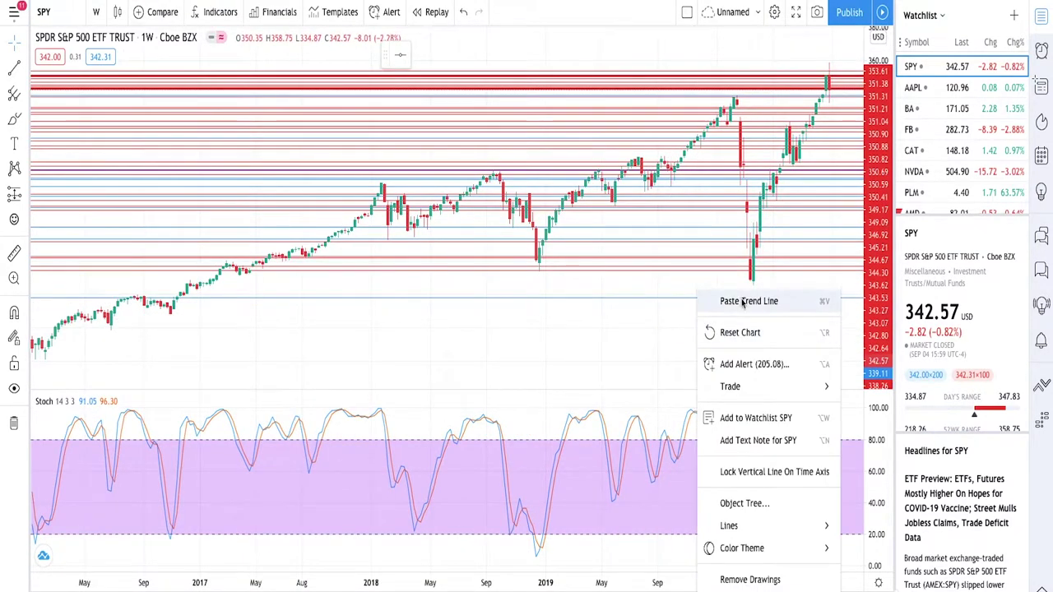
{"action": "mouse_move", "coordinate": [739, 386]}
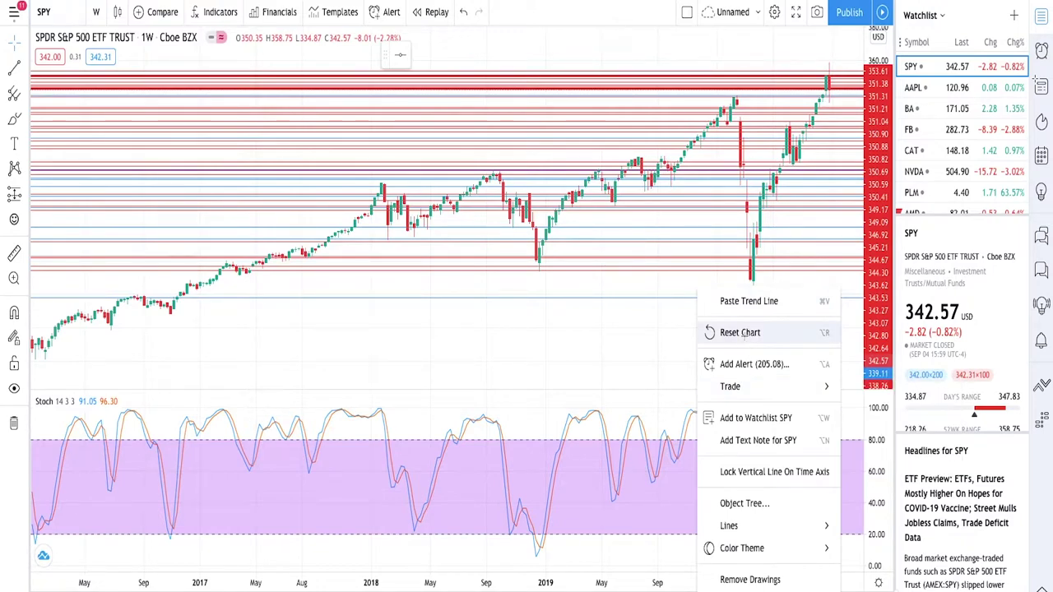
{"action": "left_click", "coordinate": [745, 333]}
{"action": "scroll", "coordinate": [771, 315], "scroll_direction": "up", "scroll_amount": 4}
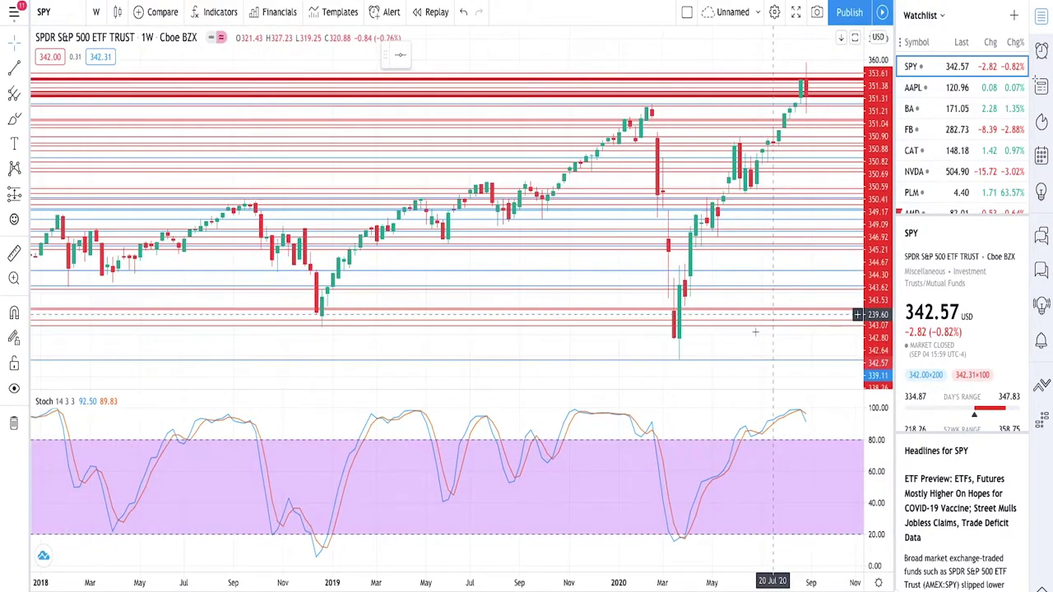
Step: Delete the lowest blue horizontal line and one of the red horizontal lines just above it on the price chart
{"action": "right_click", "coordinate": [714, 362]}
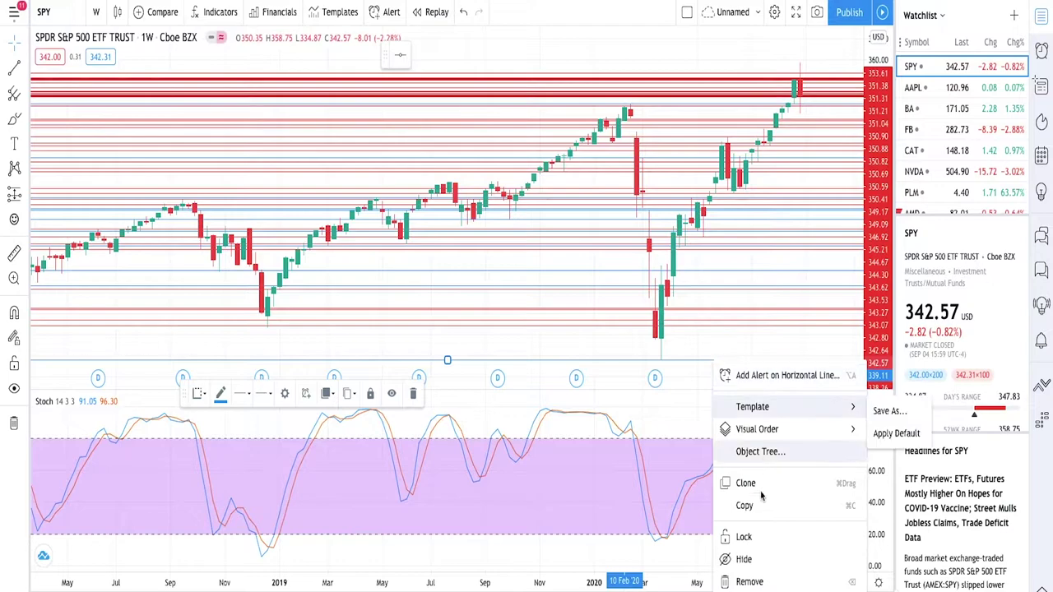
{"action": "left_click", "coordinate": [750, 581]}
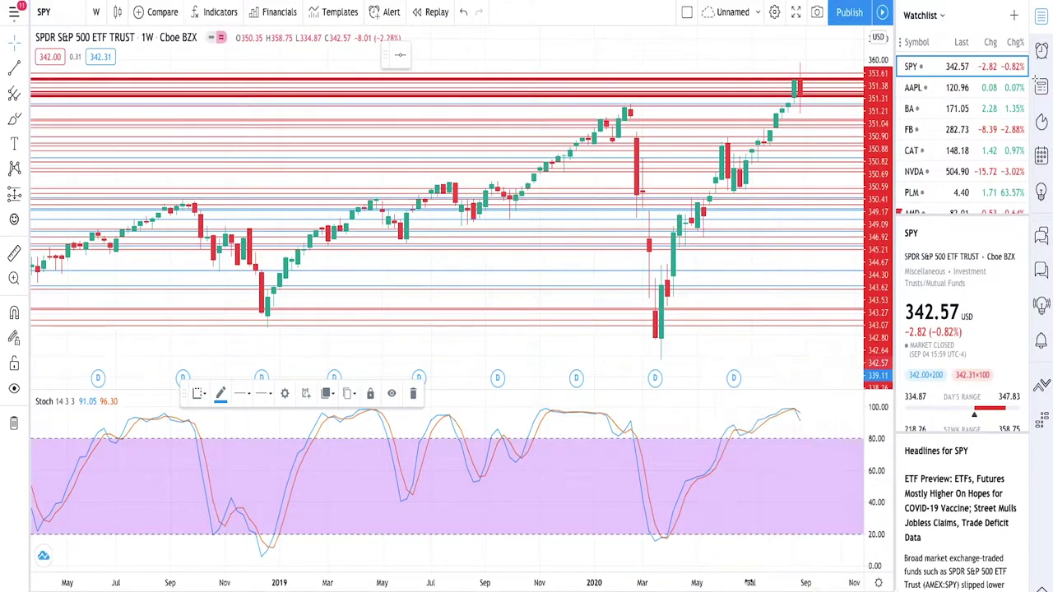
{"action": "right_click", "coordinate": [703, 313]}
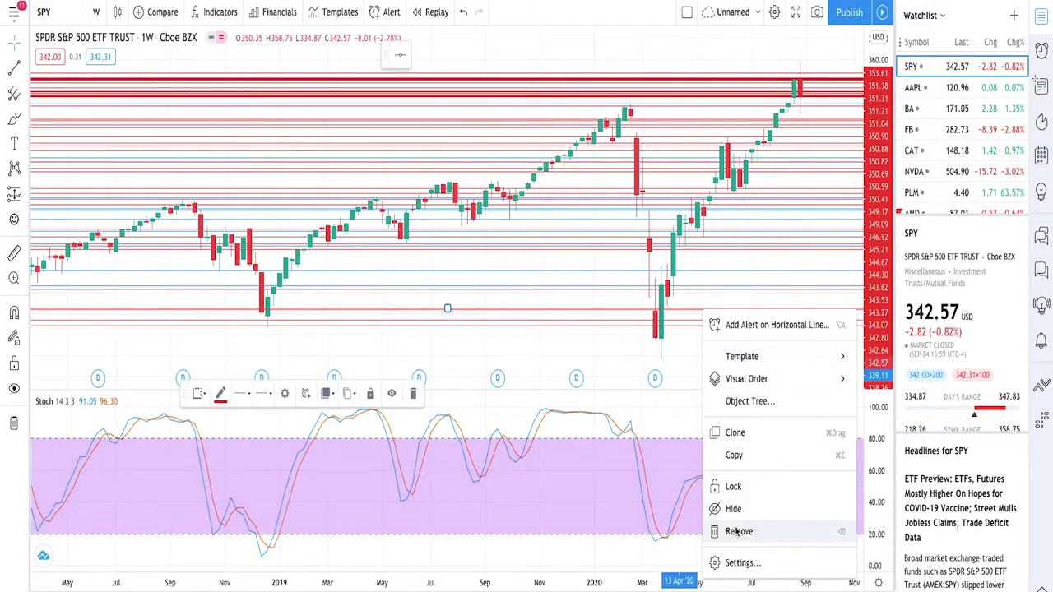
{"action": "left_click", "coordinate": [735, 531]}
{"action": "right_click", "coordinate": [687, 304]}
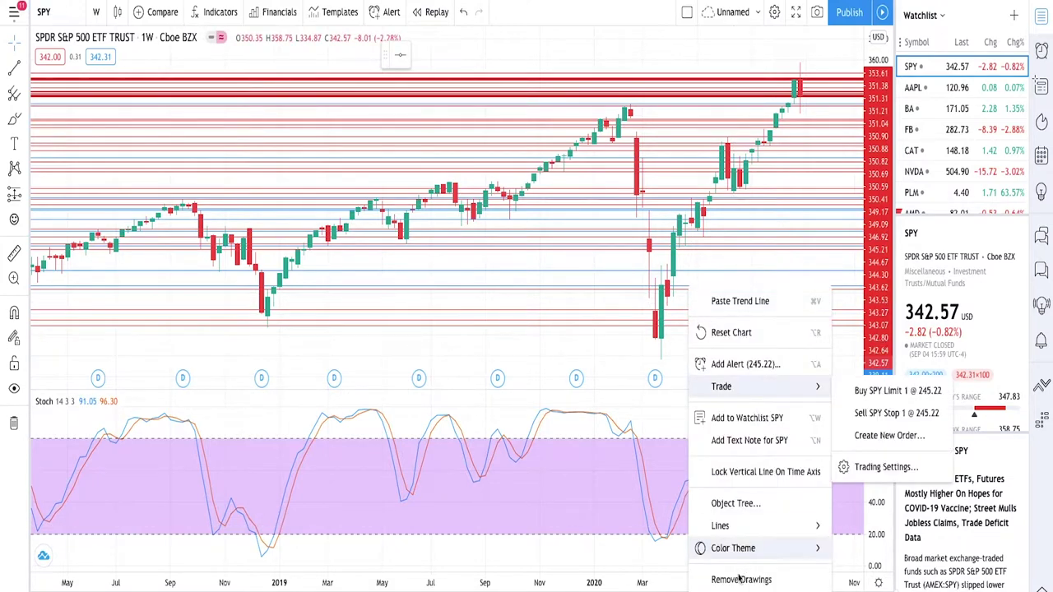
{"action": "right_click", "coordinate": [656, 175]}
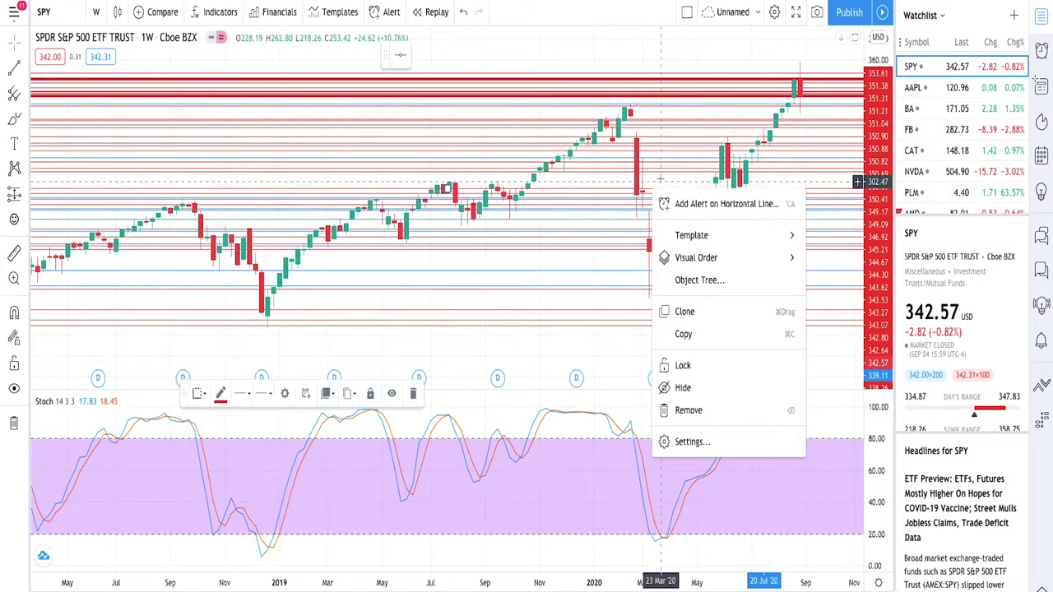
{"action": "left_click", "coordinate": [701, 427]}
{"action": "left_click", "coordinate": [423, 184]}
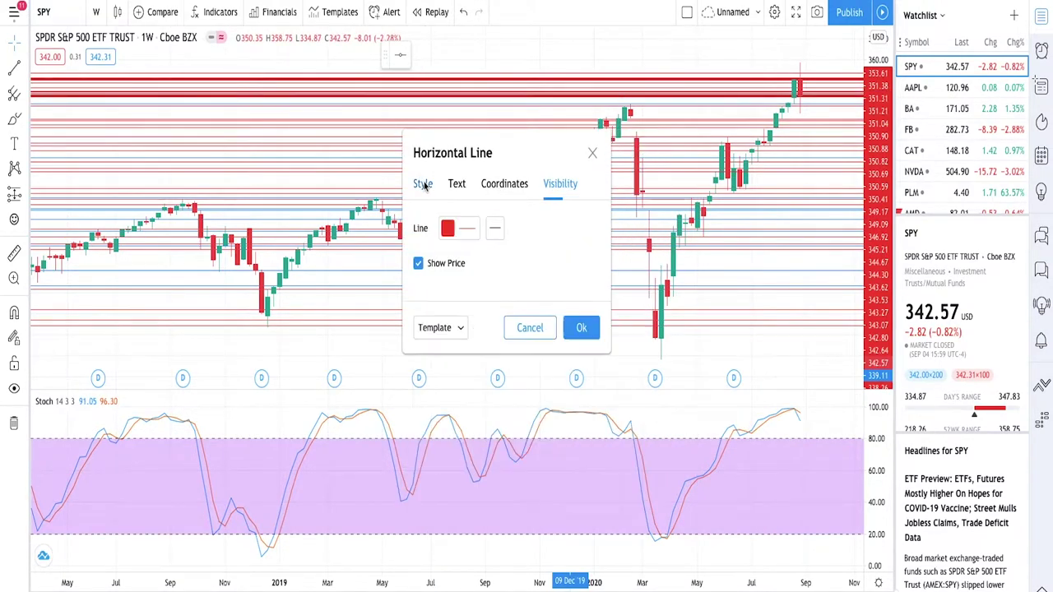
{"action": "left_click", "coordinate": [545, 334]}
Step: Remove all drawings from the SPY chart
{"action": "right_click", "coordinate": [693, 297]}
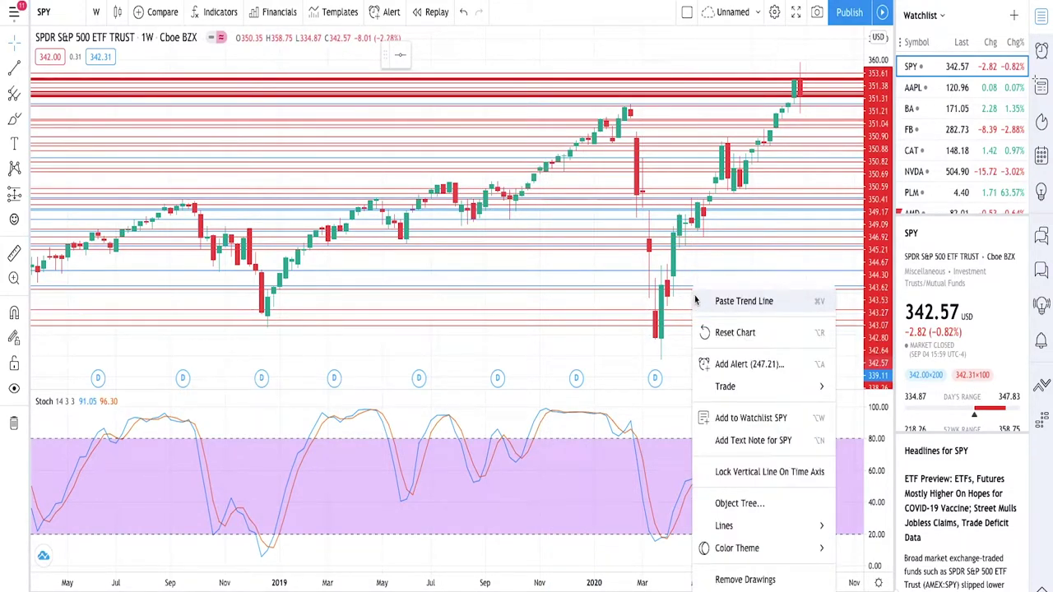
{"action": "left_click", "coordinate": [746, 580]}
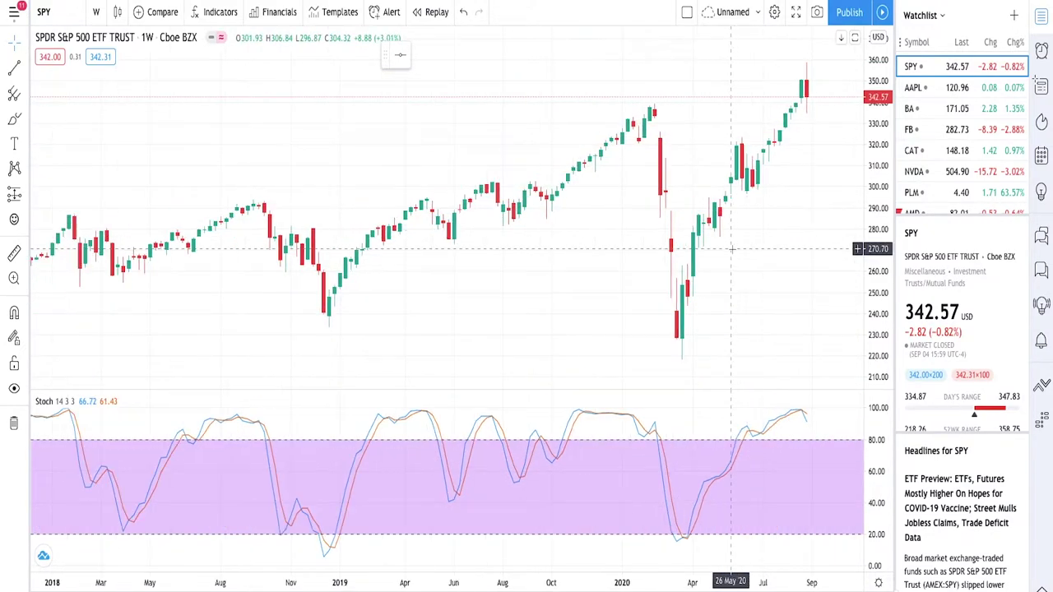
Step: Draw a red horizontal line at about 232.85, along the December 2018 low of the weekly SPY chart
{"action": "scroll", "coordinate": [731, 249], "scroll_direction": "down", "scroll_amount": 5}
{"action": "scroll", "coordinate": [526, 263], "scroll_direction": "down", "scroll_amount": 3}
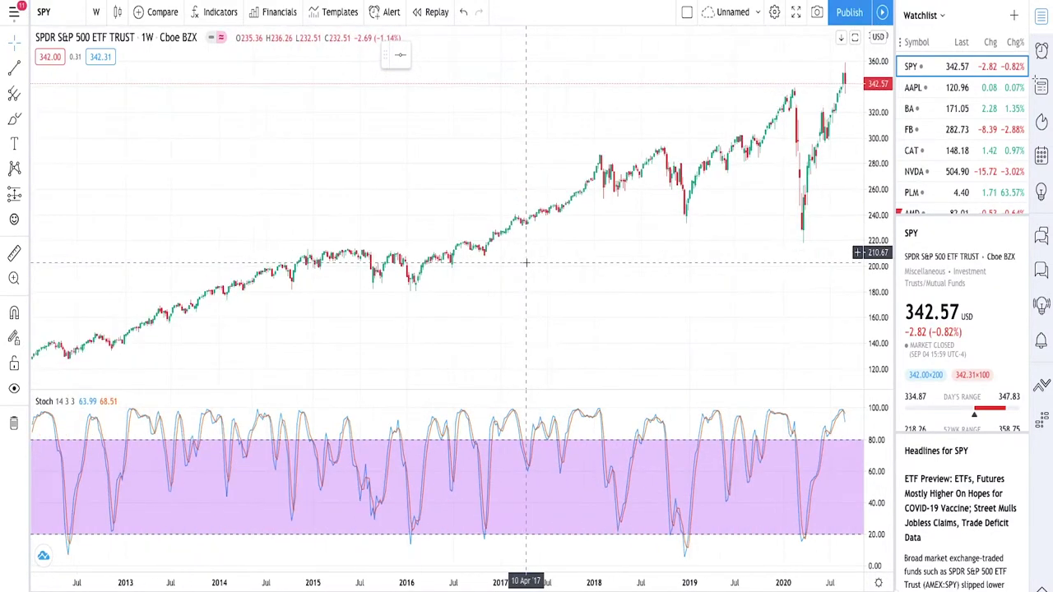
{"action": "scroll", "coordinate": [526, 263], "scroll_direction": "down", "scroll_amount": 4}
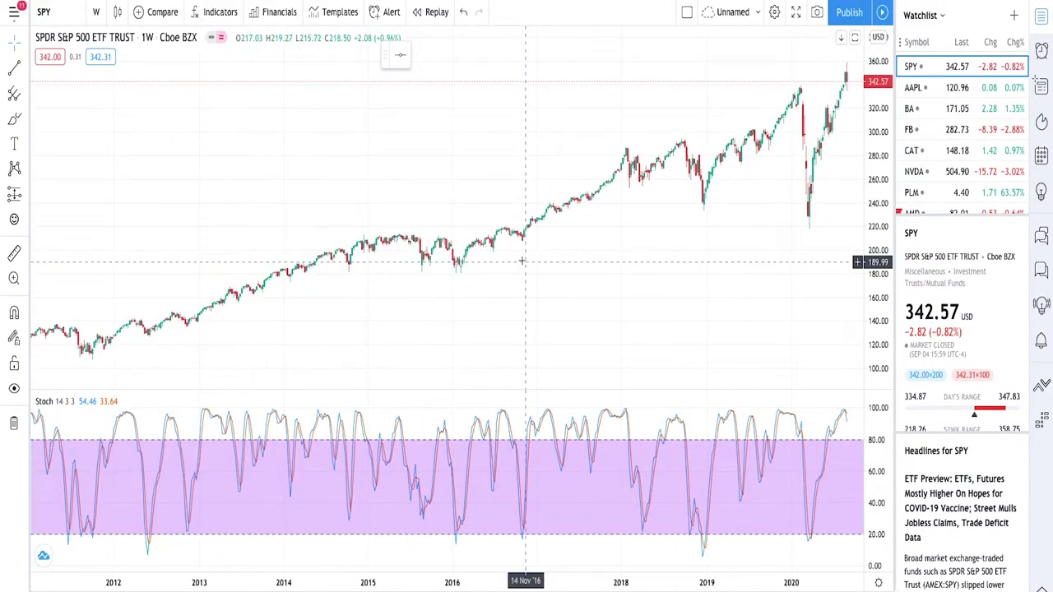
{"action": "left_click", "coordinate": [96, 17]}
{"action": "left_click", "coordinate": [543, 297]}
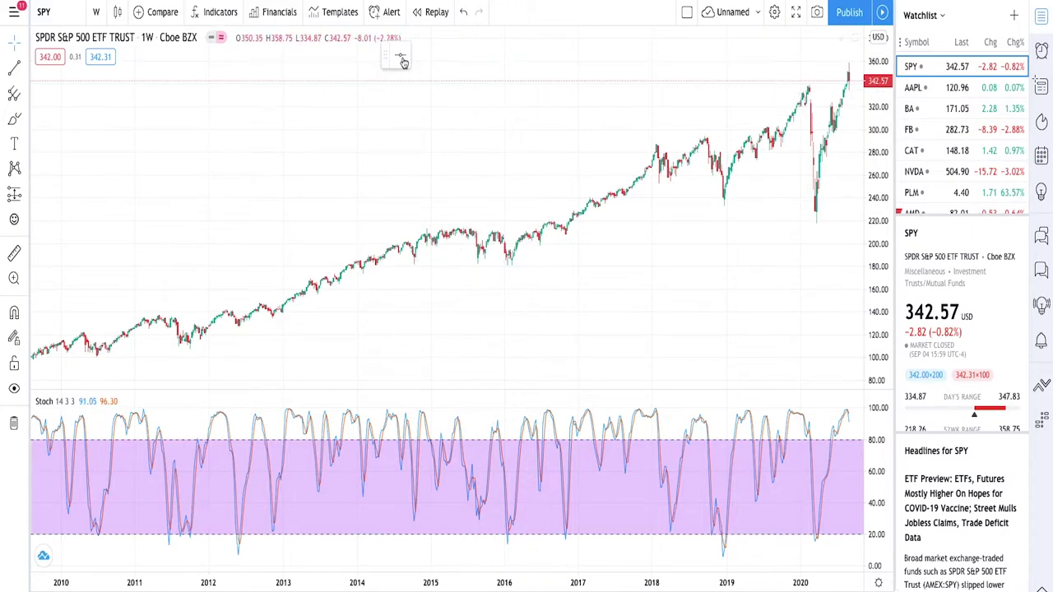
{"action": "key", "text": "alt+t"}
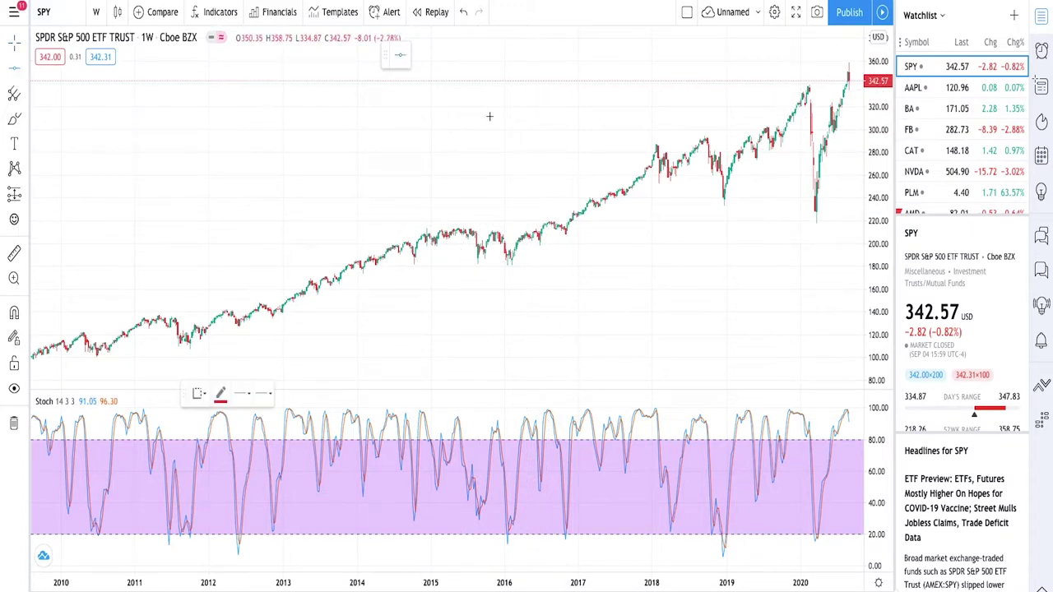
{"action": "left_click", "coordinate": [710, 205]}
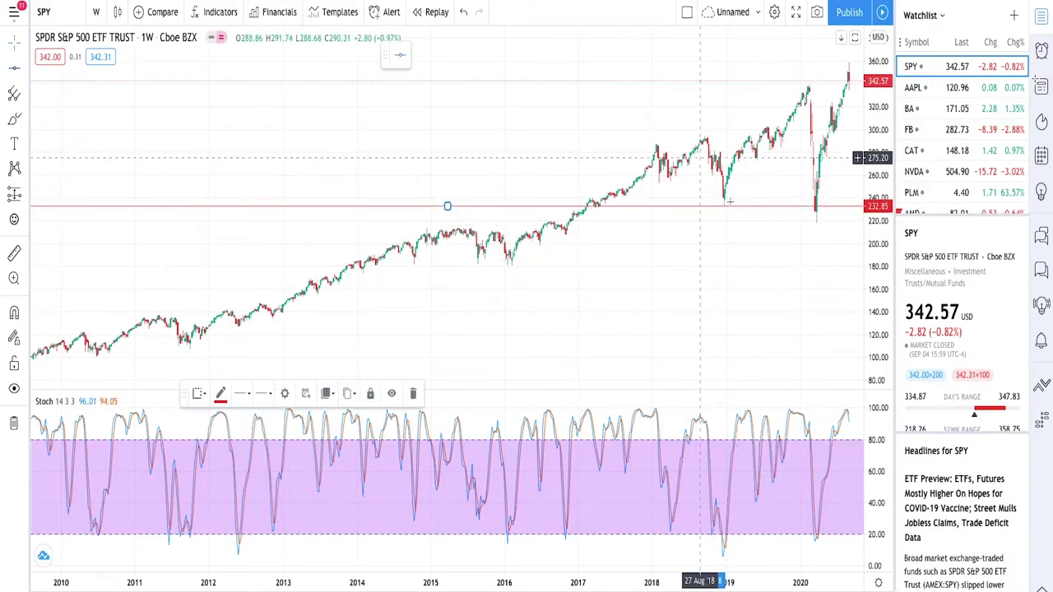
Step: Draw a second horizontal line at about 293.76, along the autumn 2018 high
{"action": "scroll", "coordinate": [682, 230], "scroll_direction": "up", "scroll_amount": 1}
{"action": "scroll", "coordinate": [682, 230], "scroll_direction": "up", "scroll_amount": 5}
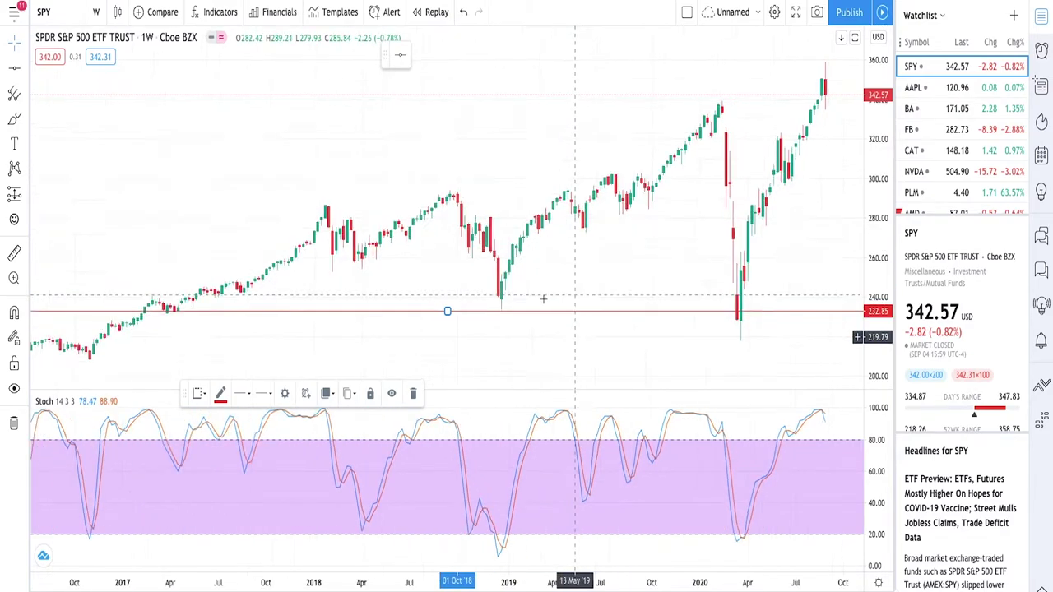
{"action": "scroll", "coordinate": [496, 350], "scroll_direction": "up", "scroll_amount": 3}
{"action": "left_click_drag", "start_coordinate": [496, 350], "coordinate": [811, 360]}
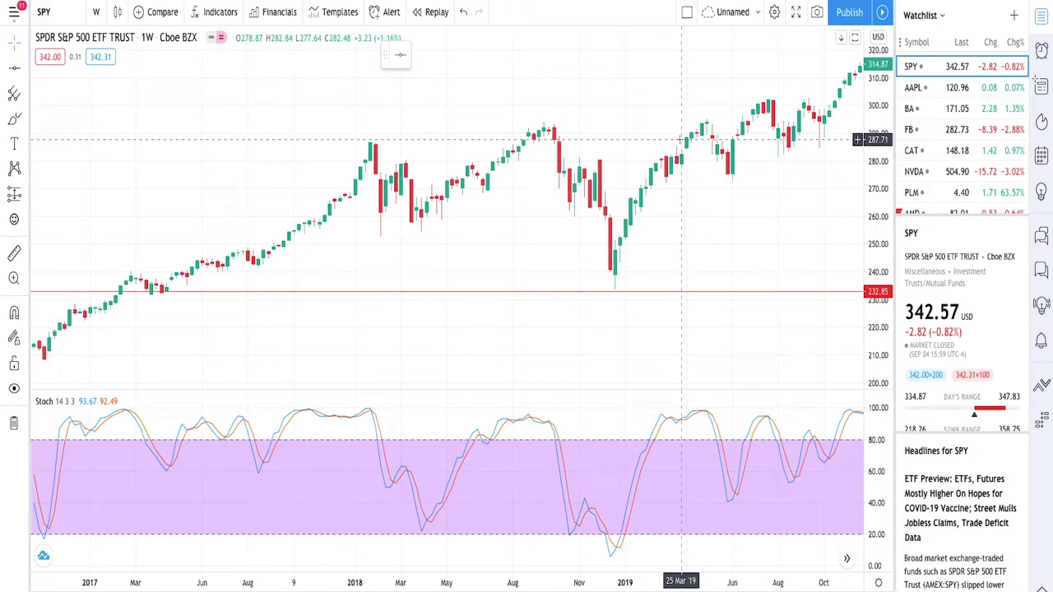
{"action": "scroll", "coordinate": [691, 144], "scroll_direction": "down", "scroll_amount": 3}
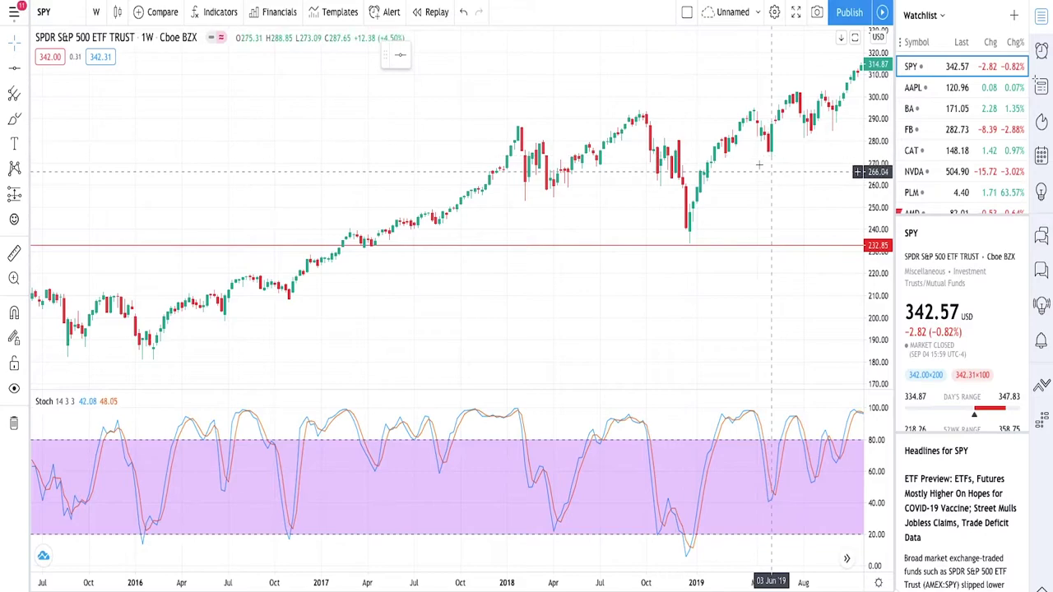
{"action": "scroll", "coordinate": [749, 164], "scroll_direction": "up", "scroll_amount": 3}
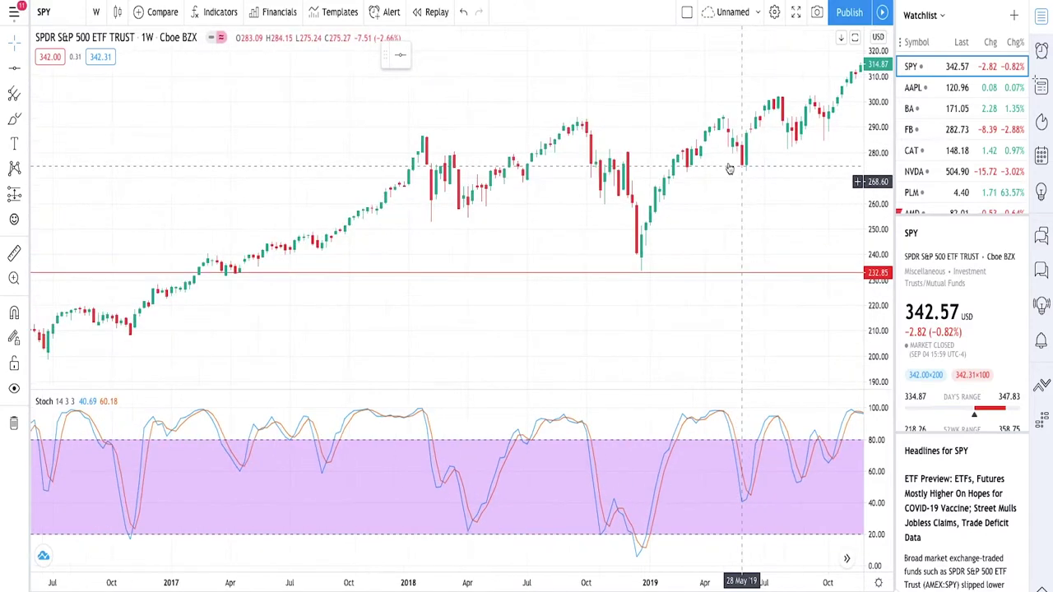
{"action": "left_click", "coordinate": [399, 61]}
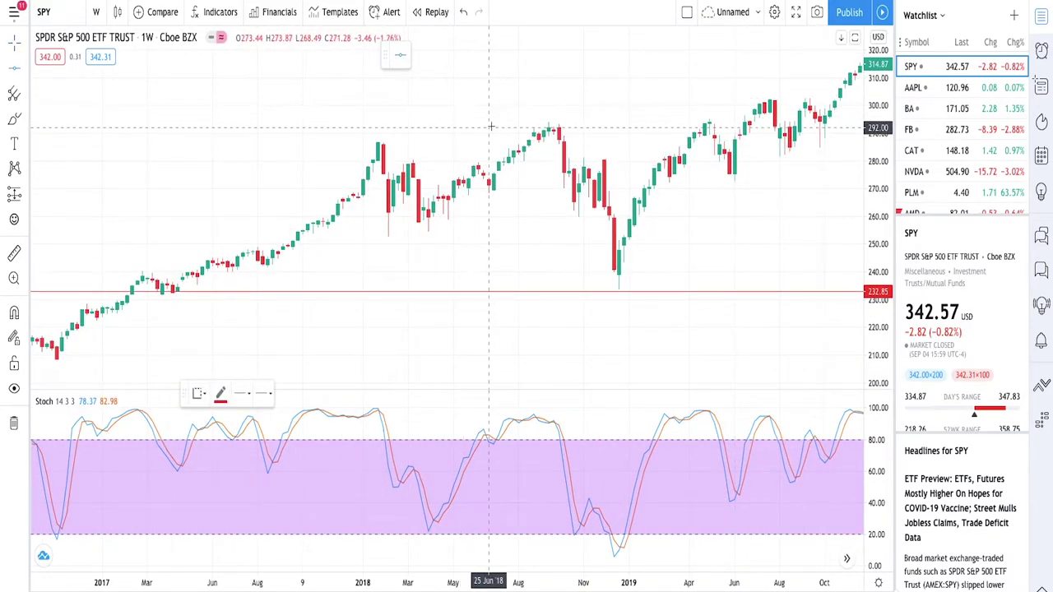
{"action": "left_click", "coordinate": [447, 124]}
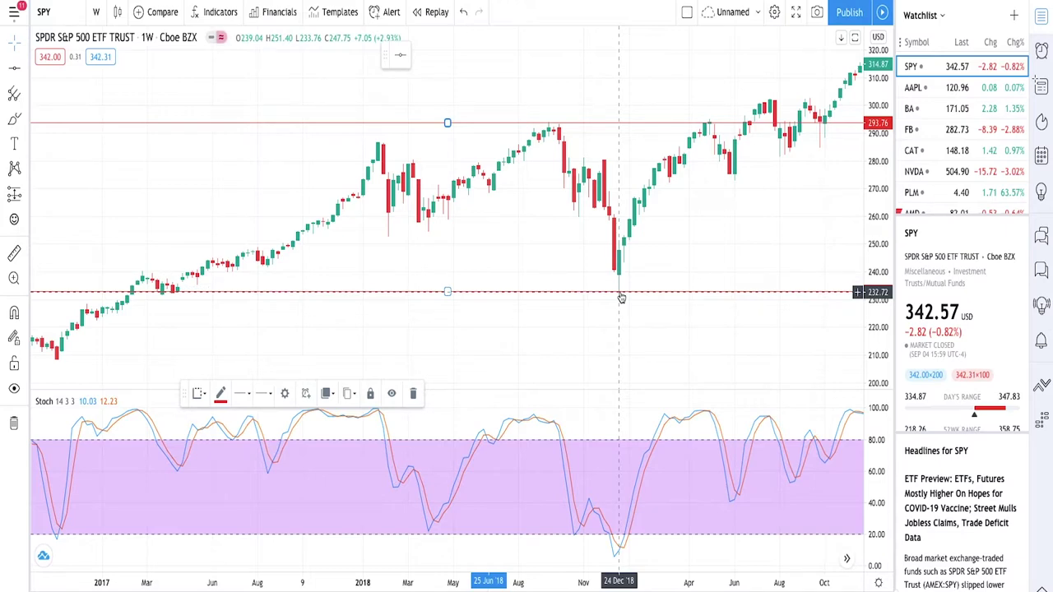
Step: Draw a third horizontal line at about 272.78, along the low of the mid-2019 pullback
{"action": "left_click_drag", "start_coordinate": [621, 298], "coordinate": [620, 293]}
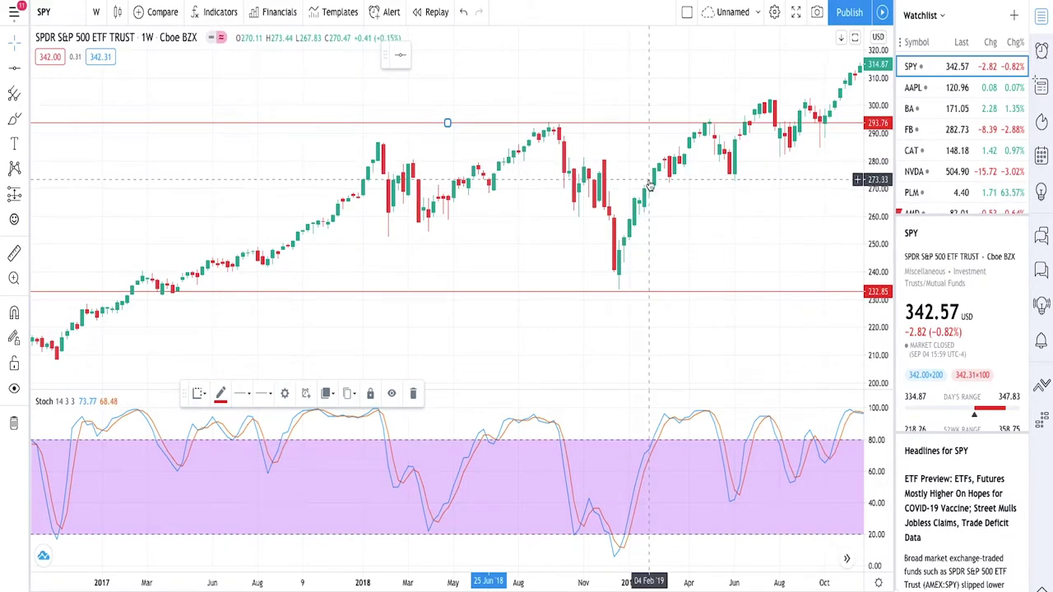
{"action": "scroll", "coordinate": [763, 228], "scroll_direction": "down", "scroll_amount": 3}
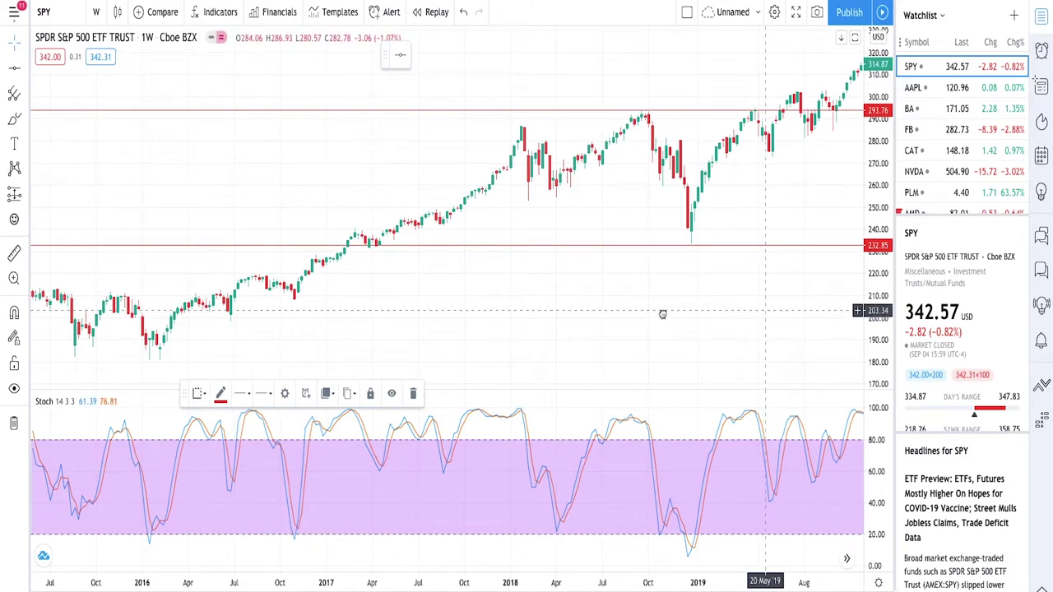
{"action": "scroll", "coordinate": [664, 313], "scroll_direction": "right", "scroll_amount": 3}
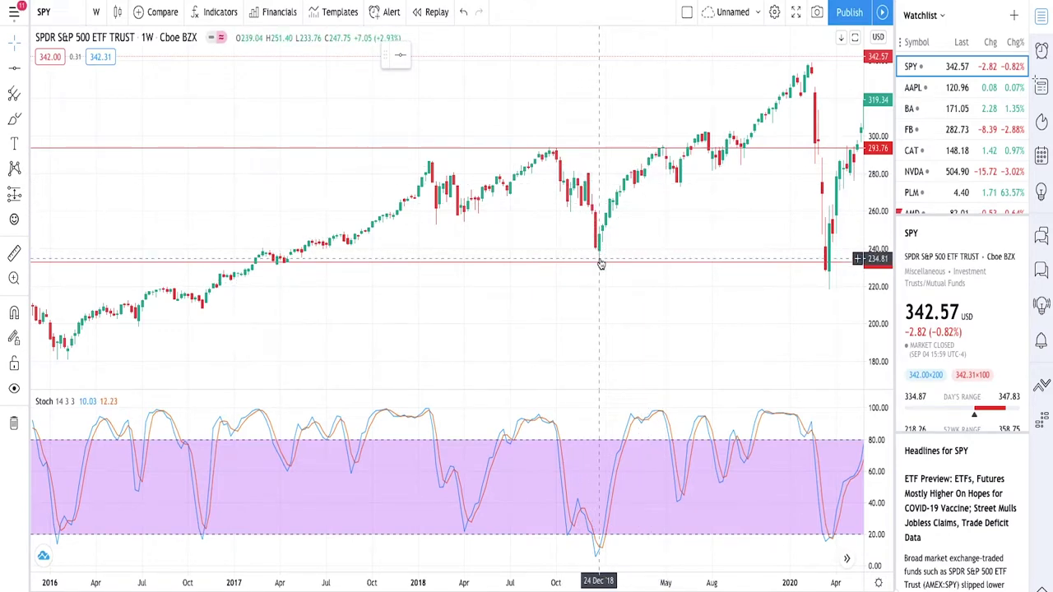
{"action": "left_click", "coordinate": [664, 150]}
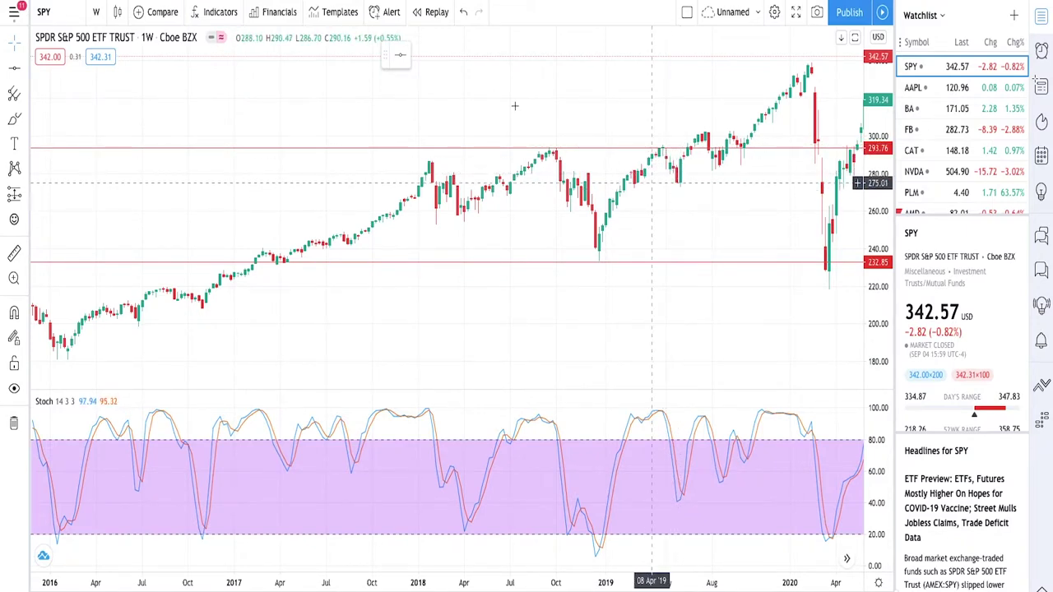
{"action": "left_click", "coordinate": [603, 148]}
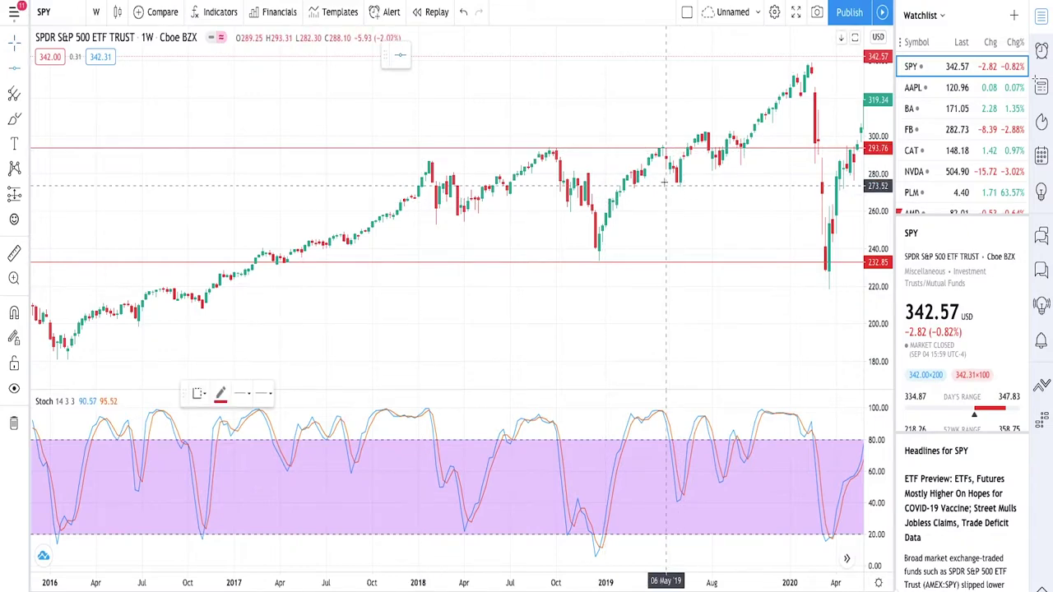
{"action": "left_click", "coordinate": [664, 187]}
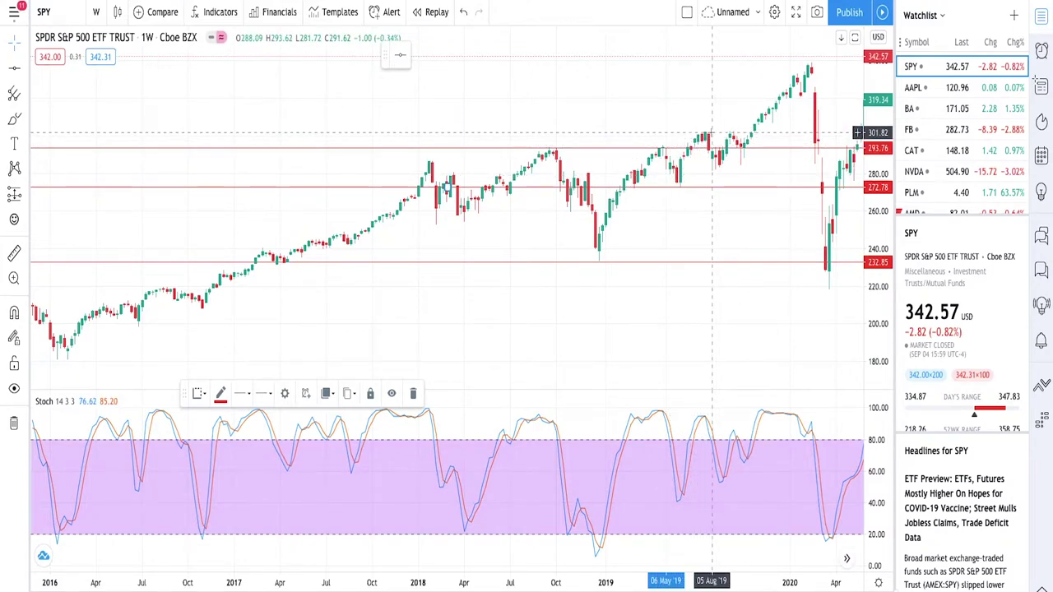
Step: Remove the three horizontal lines drawn on the weekly SPY chart
{"action": "right_click", "coordinate": [599, 149]}
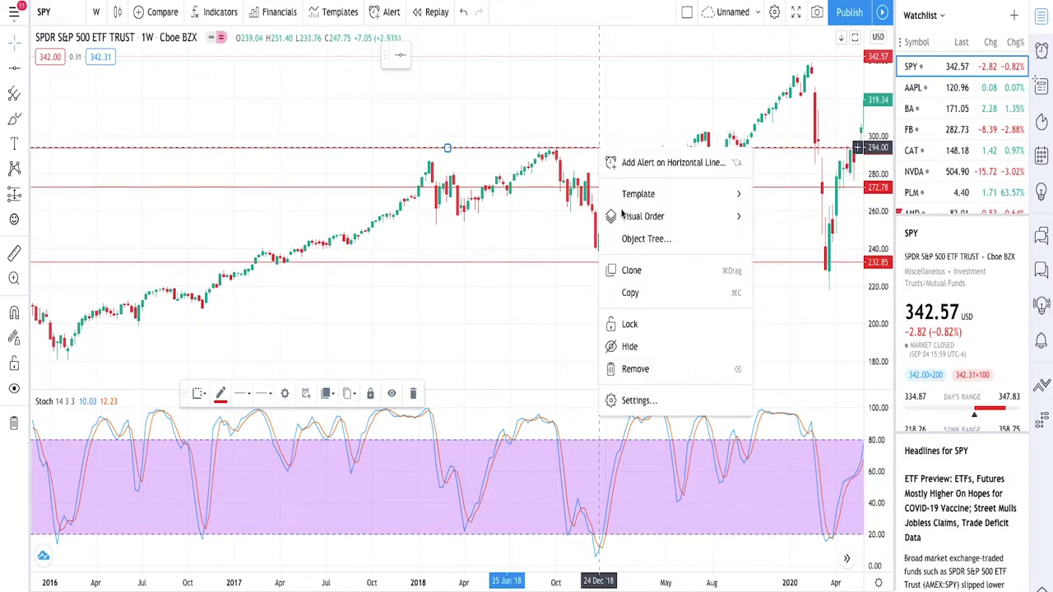
{"action": "left_click", "coordinate": [637, 368]}
{"action": "right_click", "coordinate": [610, 191]}
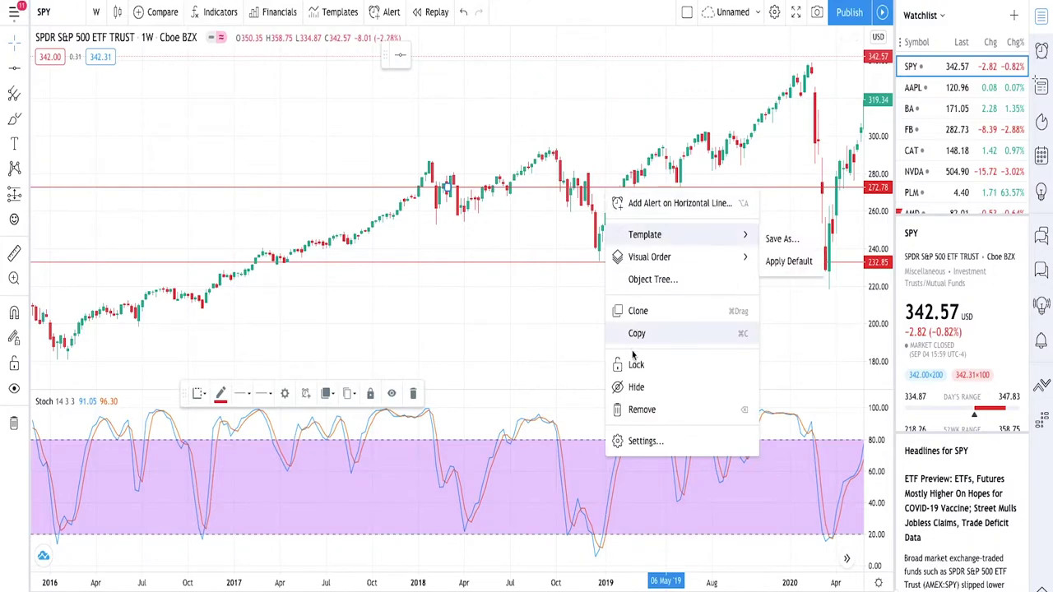
{"action": "left_click", "coordinate": [641, 409]}
{"action": "right_click", "coordinate": [627, 263]}
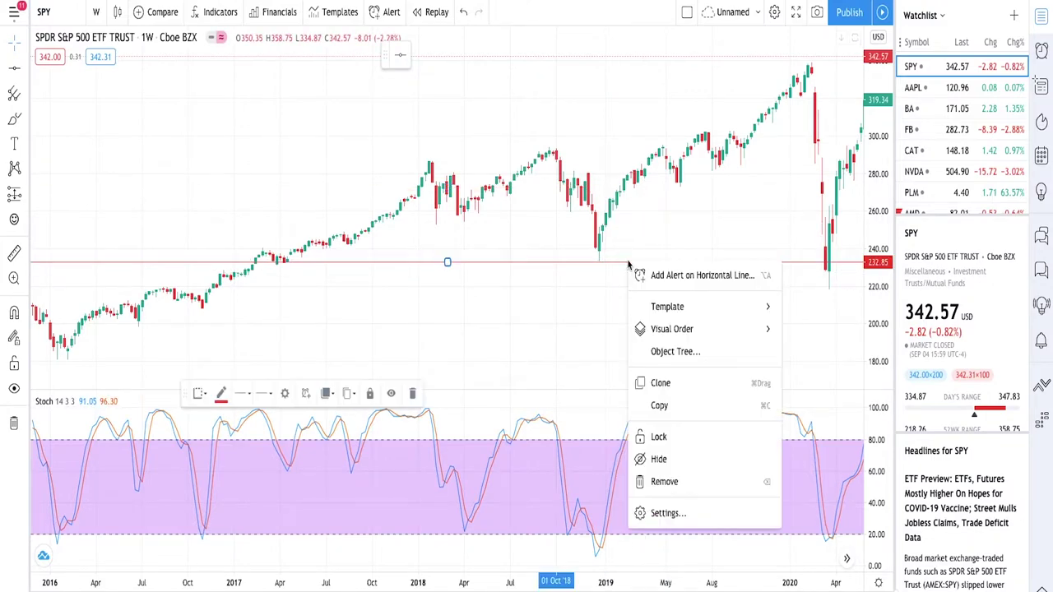
{"action": "left_click", "coordinate": [669, 485]}
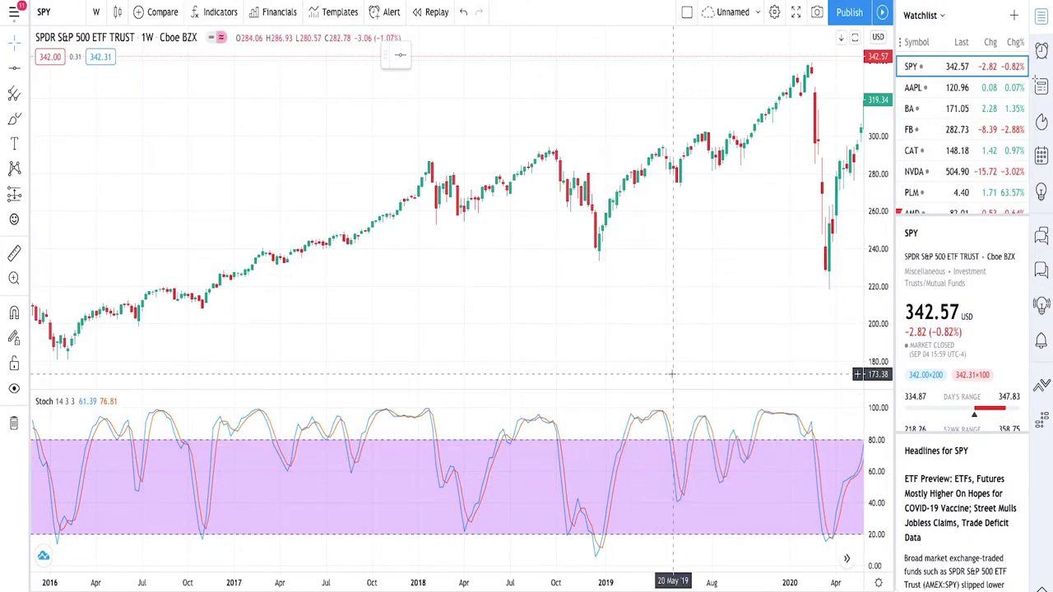
Step: Switch the SPY chart's interval to 4 hours
{"action": "scroll", "coordinate": [671, 348], "scroll_direction": "down", "scroll_amount": 5}
{"action": "scroll", "coordinate": [671, 347], "scroll_direction": "down", "scroll_amount": 5}
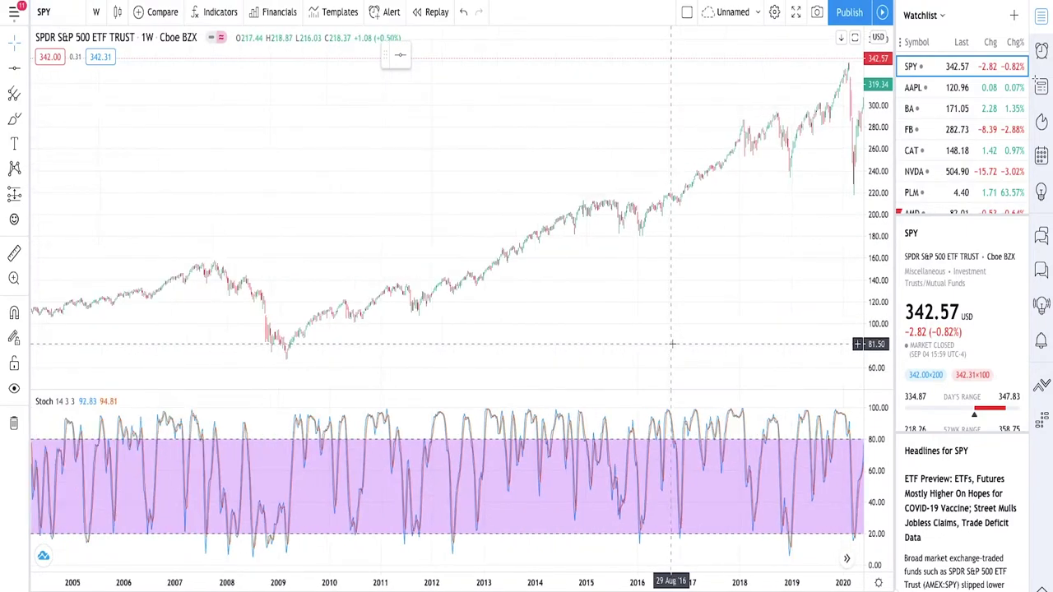
{"action": "scroll", "coordinate": [810, 287], "scroll_direction": "up", "scroll_amount": 8}
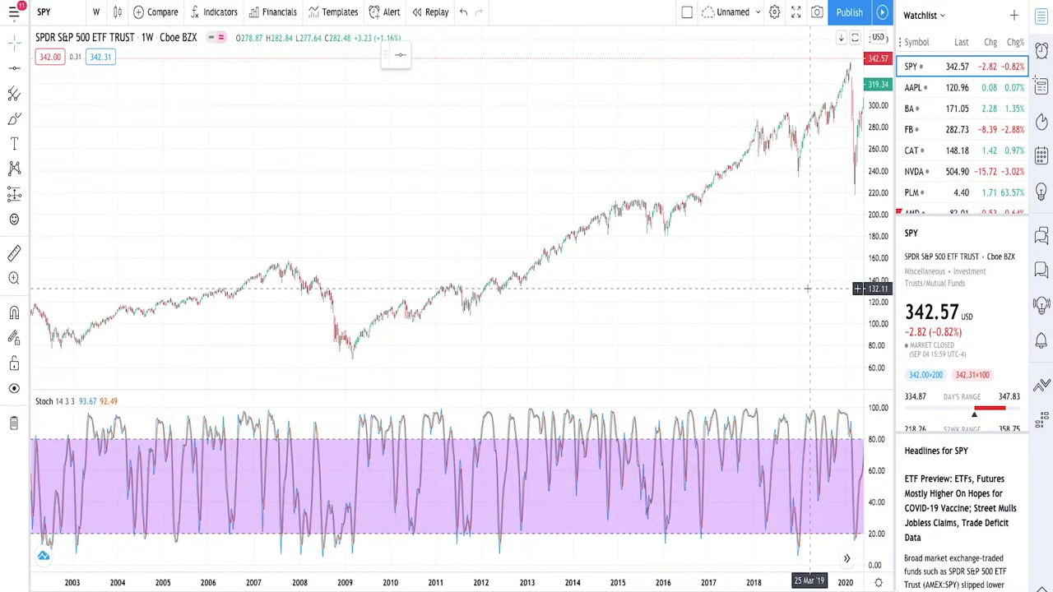
{"action": "scroll", "coordinate": [798, 292], "scroll_direction": "up", "scroll_amount": 2}
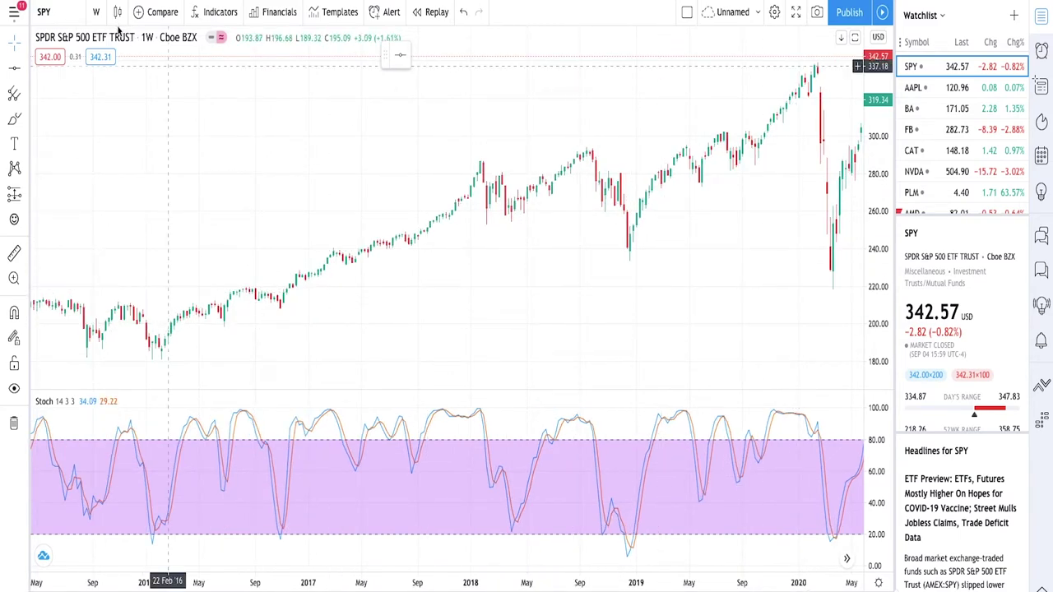
{"action": "left_click", "coordinate": [95, 11]}
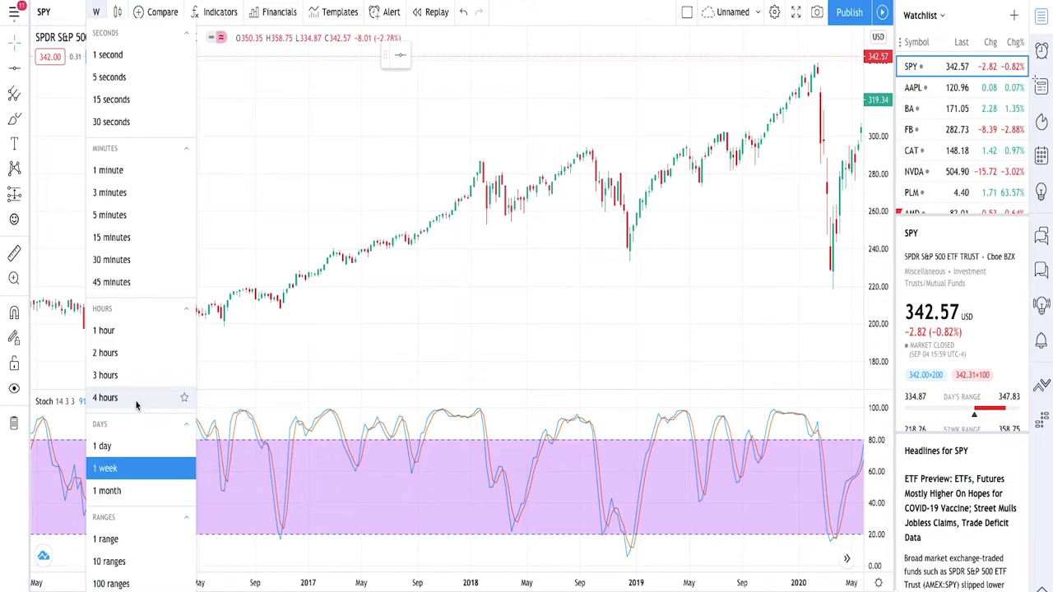
{"action": "left_click", "coordinate": [125, 400]}
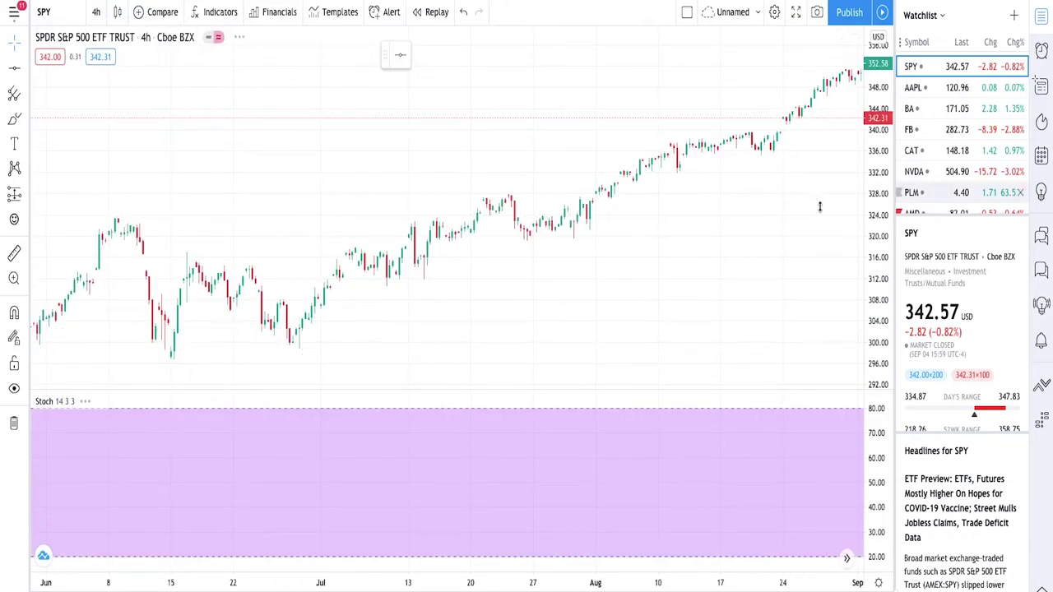
Step: Draw horizontal lines at about 218.44 along the March 2020 low and about 358.71 along the September 2020 high
{"action": "scroll", "coordinate": [792, 248], "scroll_direction": "down", "scroll_amount": 5}
{"action": "left_click_drag", "start_coordinate": [726, 272], "coordinate": [600, 252]}
{"action": "scroll", "coordinate": [600, 252], "scroll_direction": "up", "scroll_amount": 2}
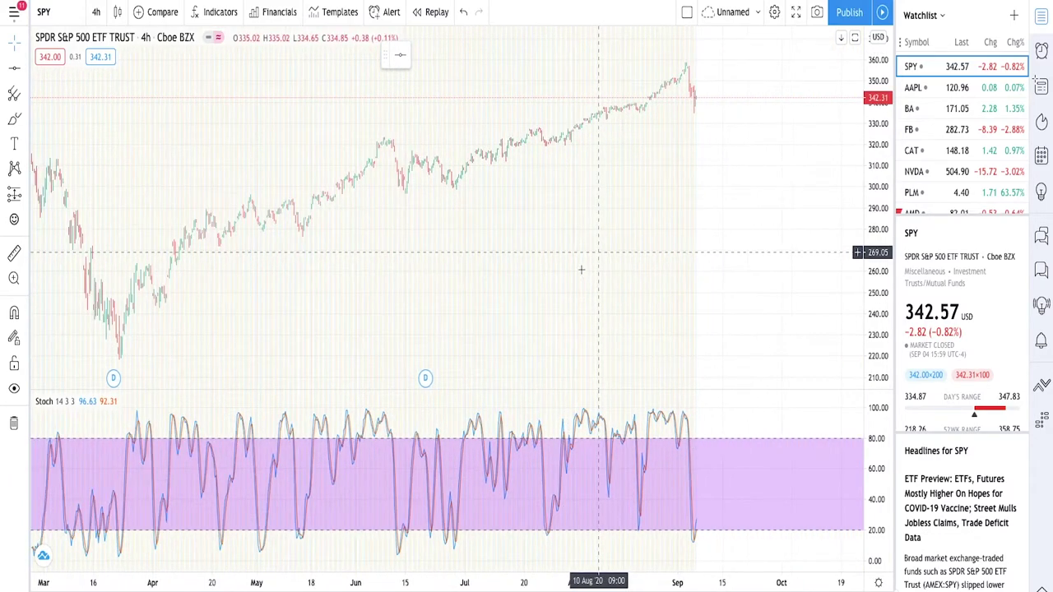
{"action": "scroll", "coordinate": [545, 264], "scroll_direction": "up", "scroll_amount": 2}
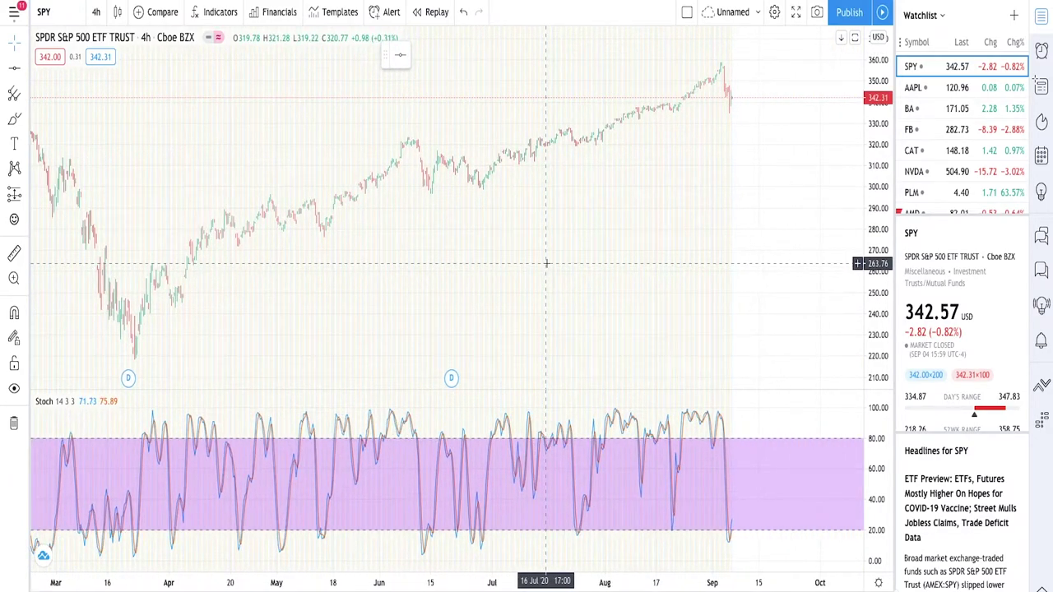
{"action": "left_click_drag", "start_coordinate": [566, 263], "coordinate": [548, 265]}
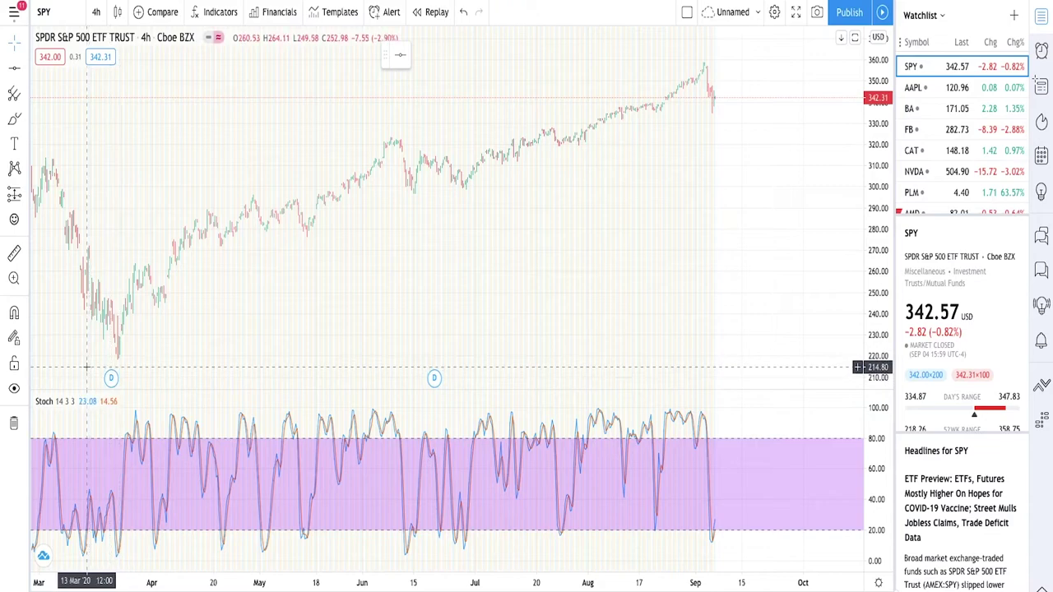
{"action": "left_click_drag", "start_coordinate": [86, 368], "coordinate": [231, 346]}
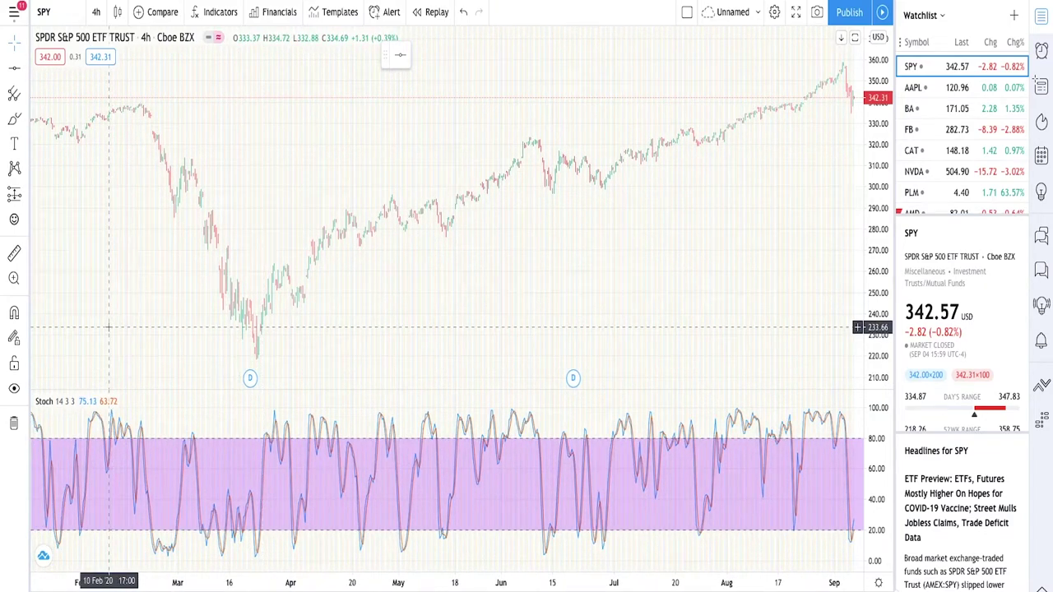
{"action": "scroll", "coordinate": [566, 326], "scroll_direction": "down", "scroll_amount": 3}
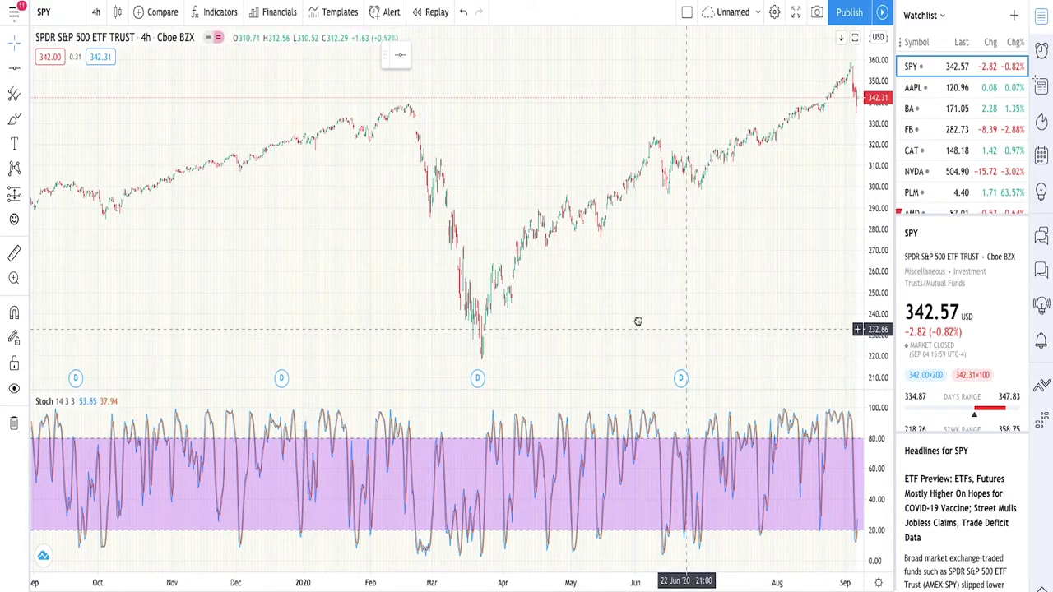
{"action": "scroll", "coordinate": [636, 321], "scroll_direction": "right", "scroll_amount": 3}
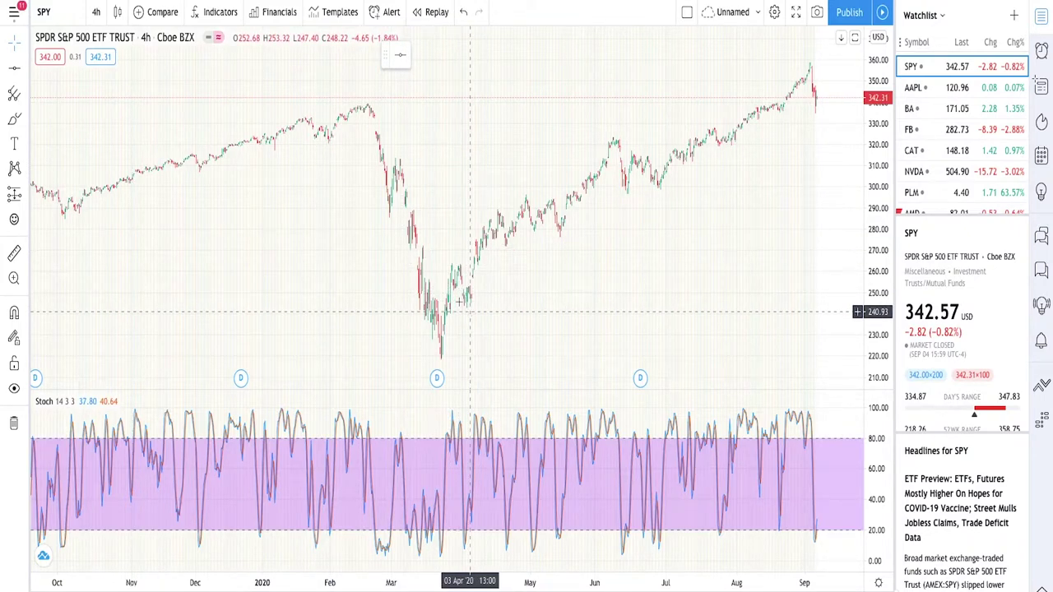
{"action": "key", "text": "alt+t"}
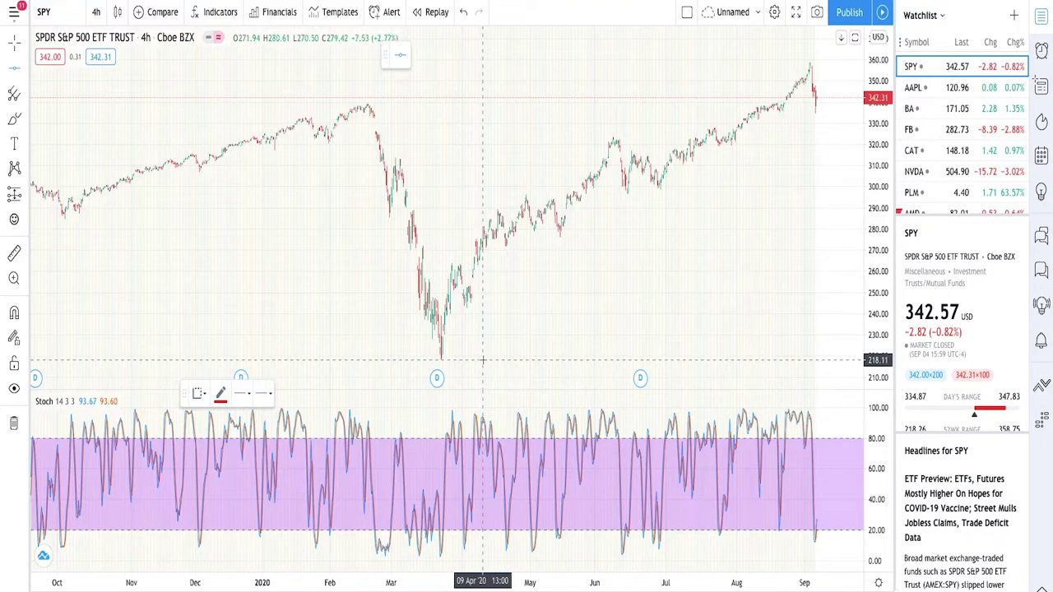
{"action": "left_click", "coordinate": [446, 359]}
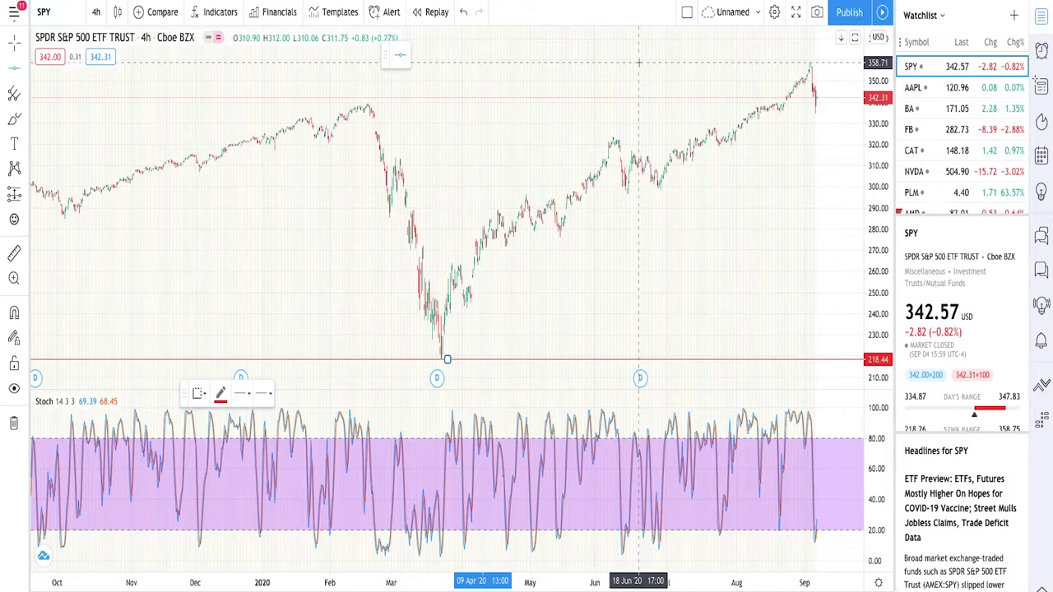
{"action": "left_click", "coordinate": [640, 62]}
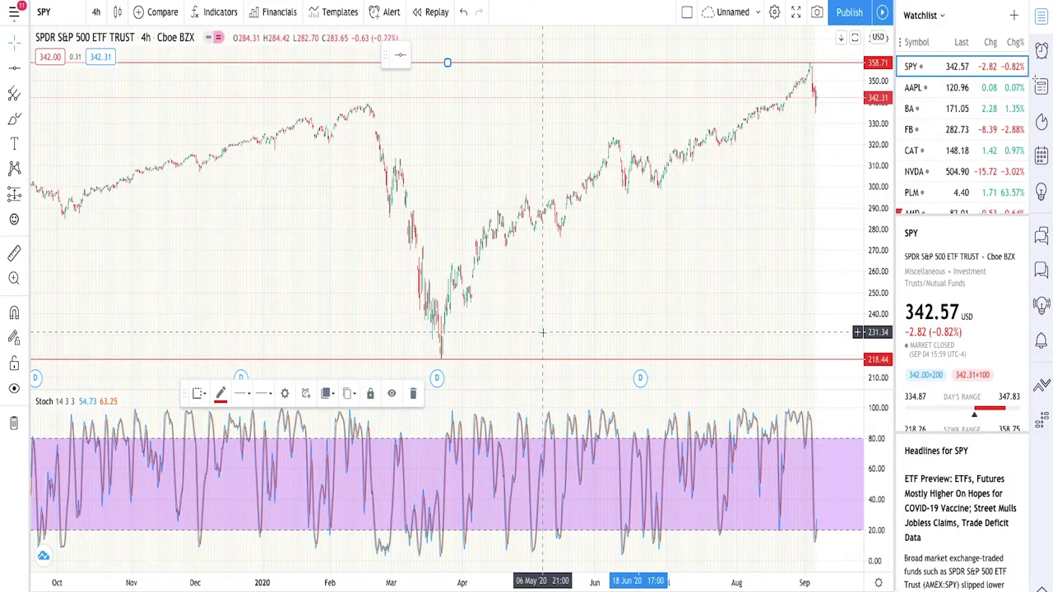
Step: Draw horizontal lines at about 298.50 along the June 2020 lows and about 323.31 along the June 2020 high
{"action": "scroll", "coordinate": [548, 334], "scroll_direction": "up", "scroll_amount": 1}
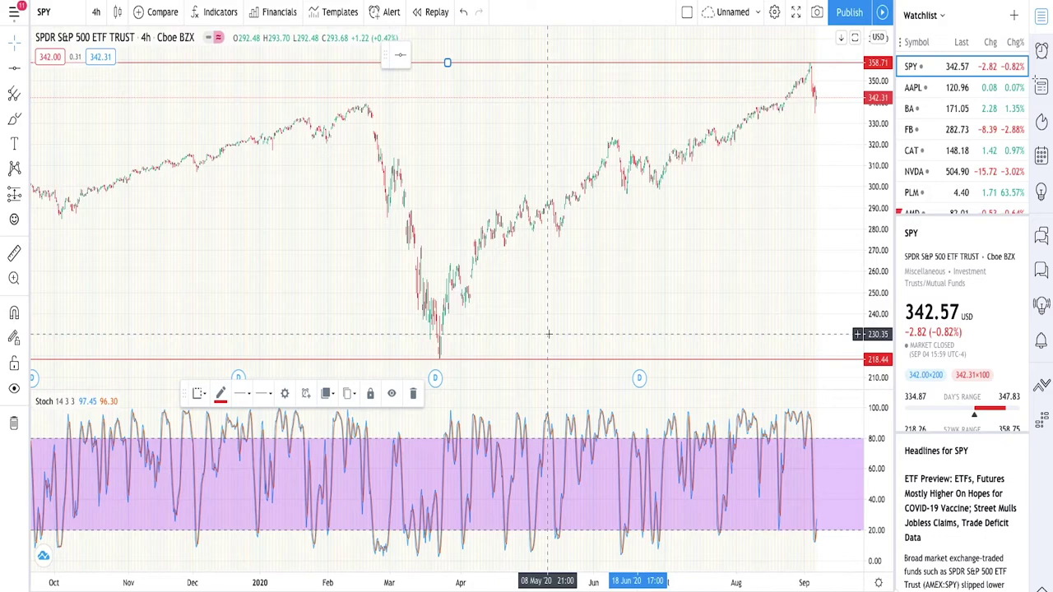
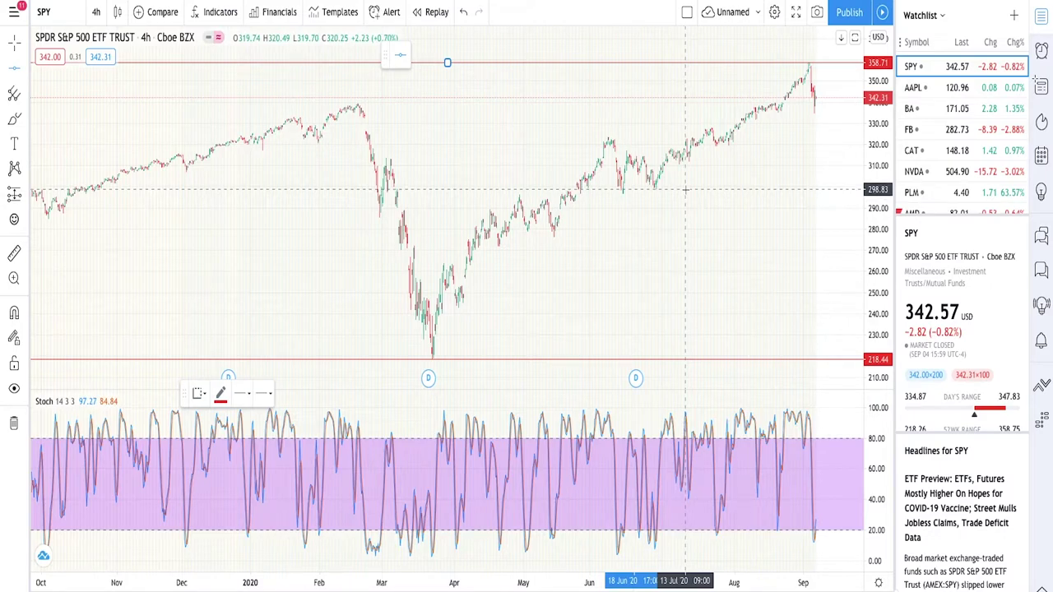
{"action": "left_click", "coordinate": [668, 190]}
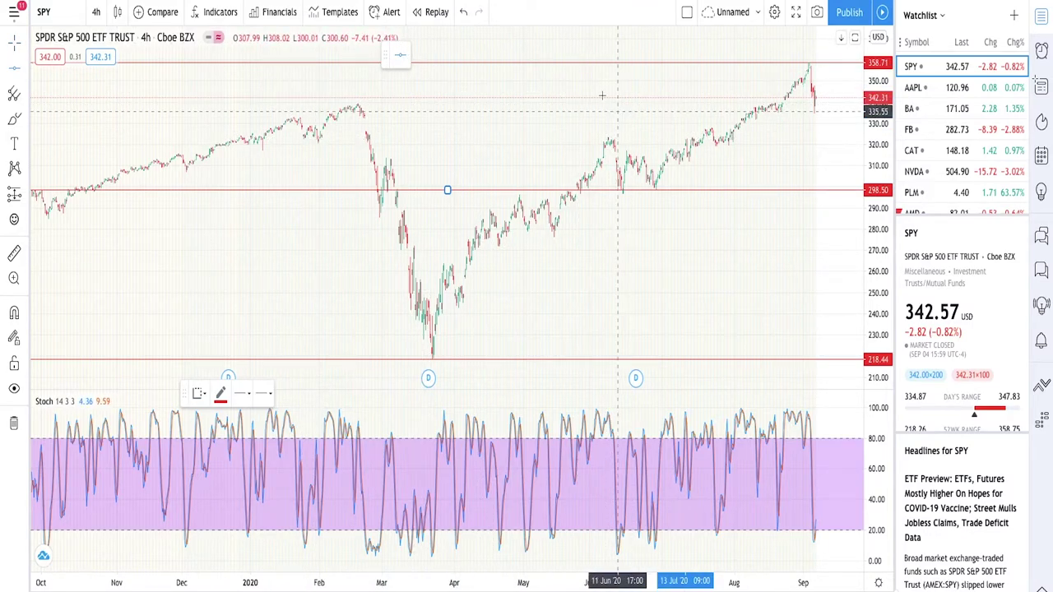
{"action": "left_click", "coordinate": [567, 138]}
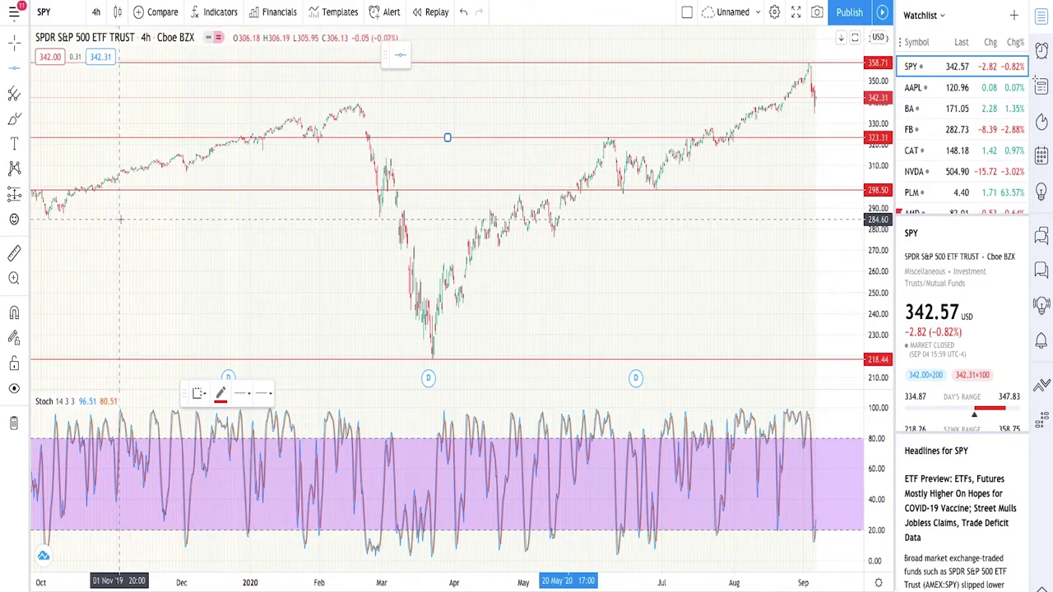
Step: Draw horizontal lines at about 284.60 along the October 2019 low and about 313.72 along the early March 2020 rebound high
{"action": "left_click", "coordinate": [120, 219]}
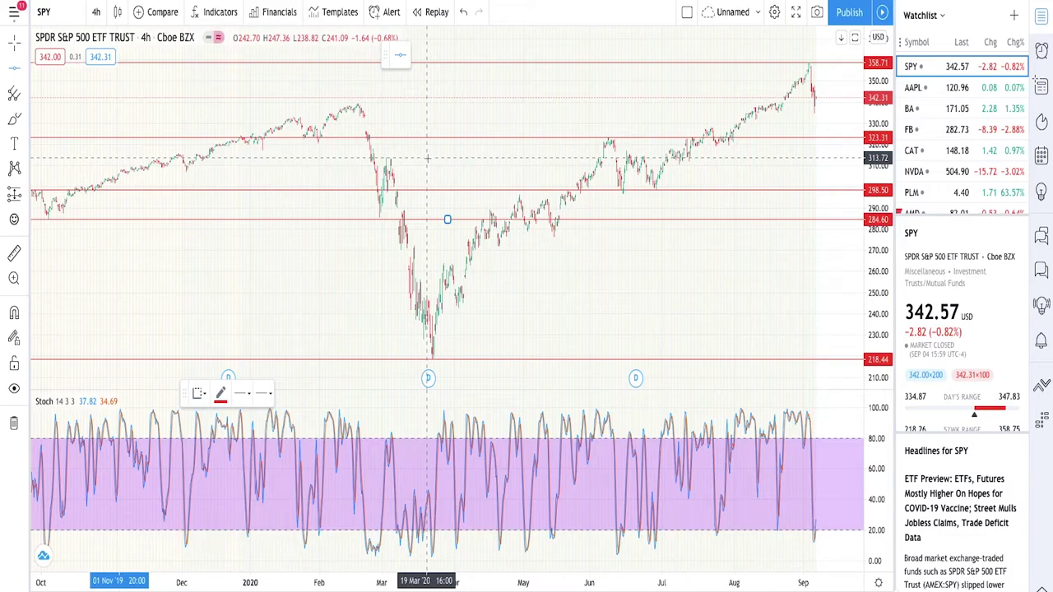
{"action": "left_click", "coordinate": [427, 157]}
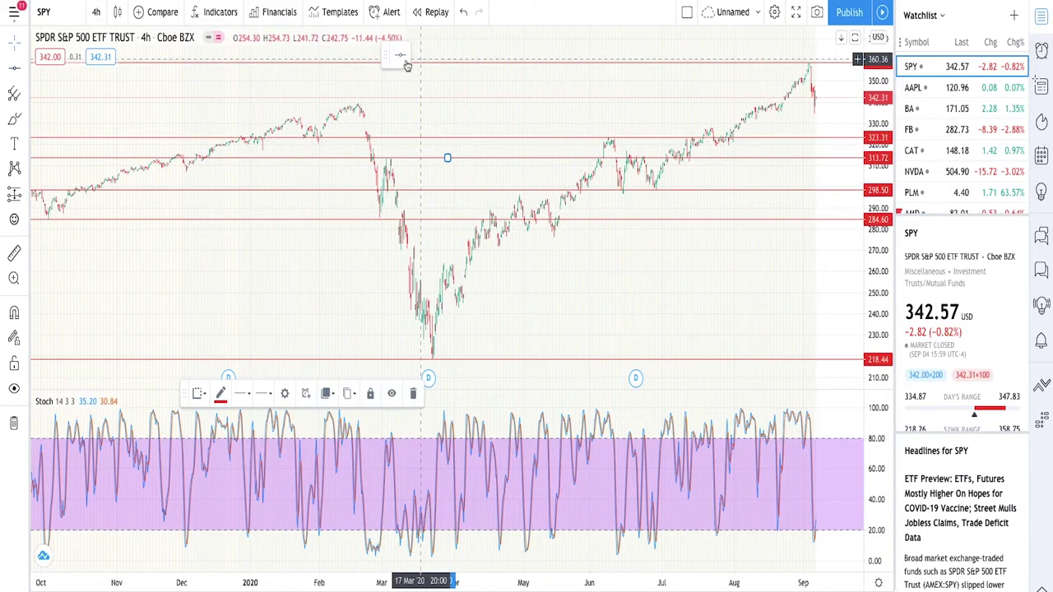
Step: Draw a horizontal line along the February 2020 high and fine-tune its level to about 339.19
{"action": "left_click", "coordinate": [497, 102]}
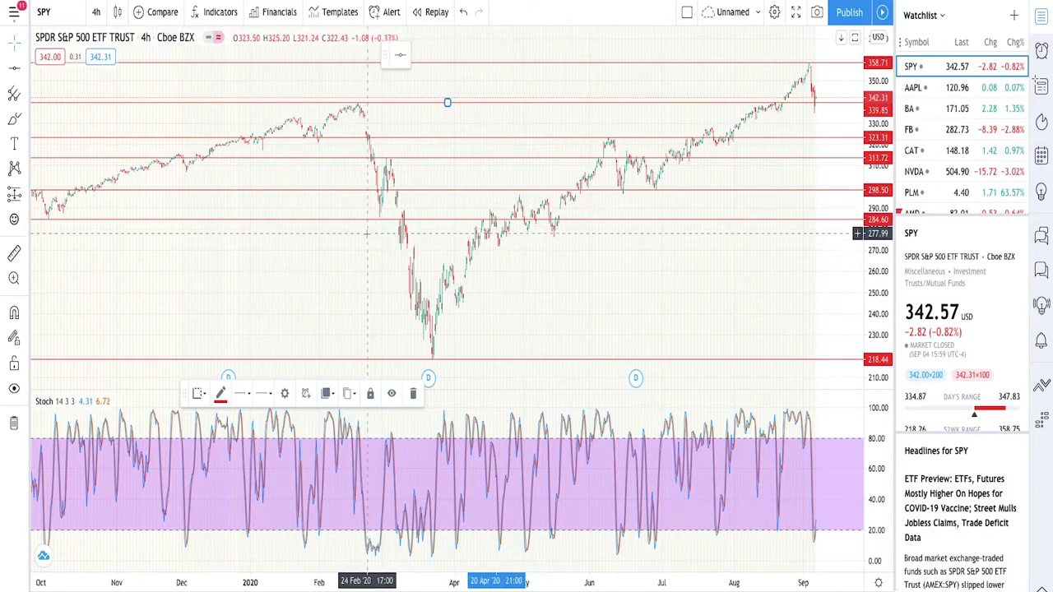
{"action": "scroll", "coordinate": [297, 214], "scroll_direction": "up", "scroll_amount": 5}
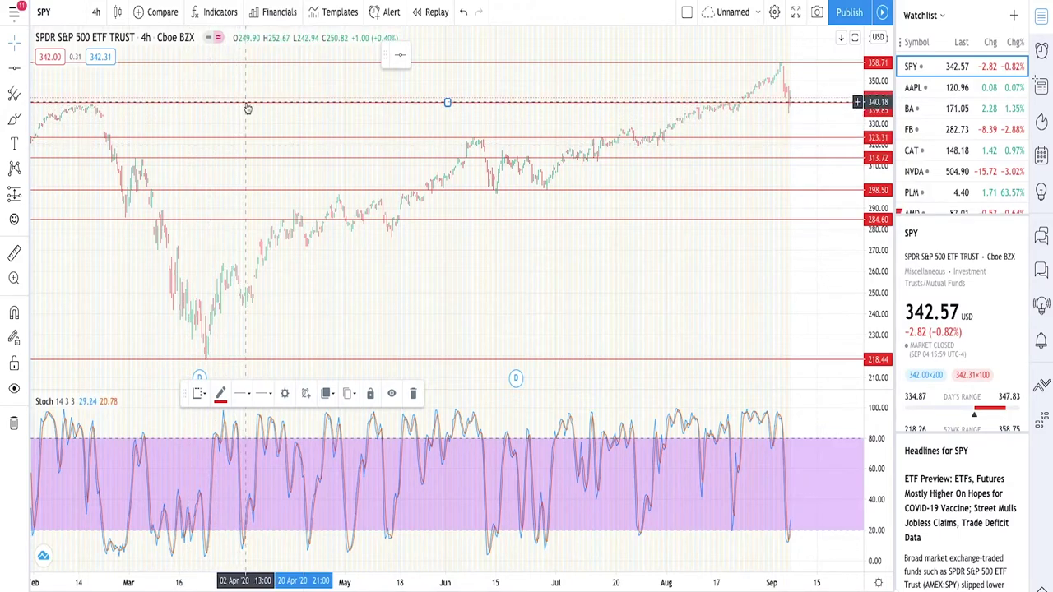
{"action": "left_click_drag", "start_coordinate": [247, 105], "coordinate": [245, 104]}
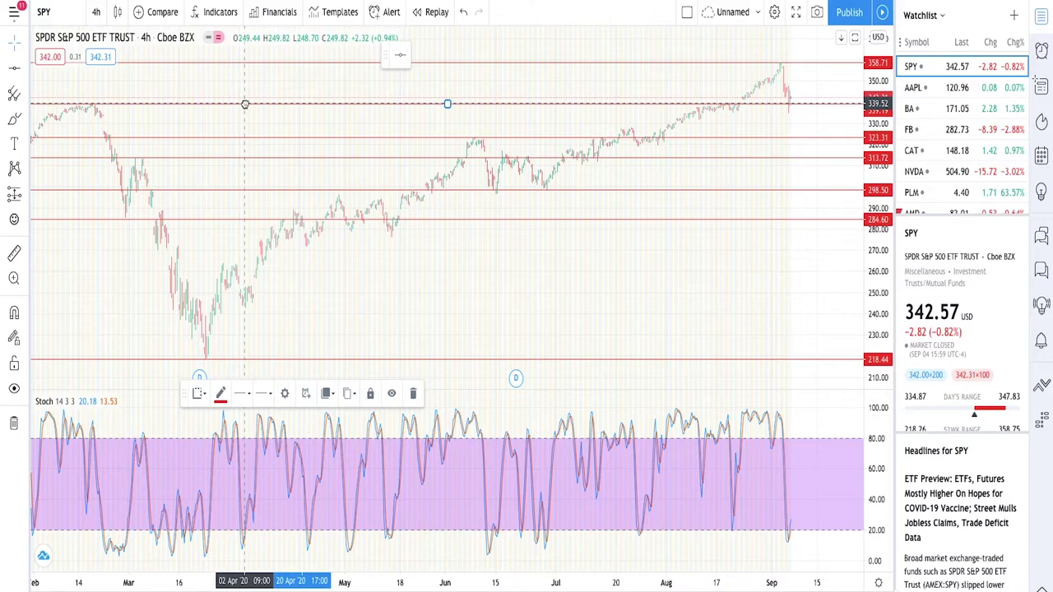
Step: Draw a horizontal line at about 334.56, along the low of the early September 2020 pullback
{"action": "scroll", "coordinate": [426, 263], "scroll_direction": "down", "scroll_amount": 3}
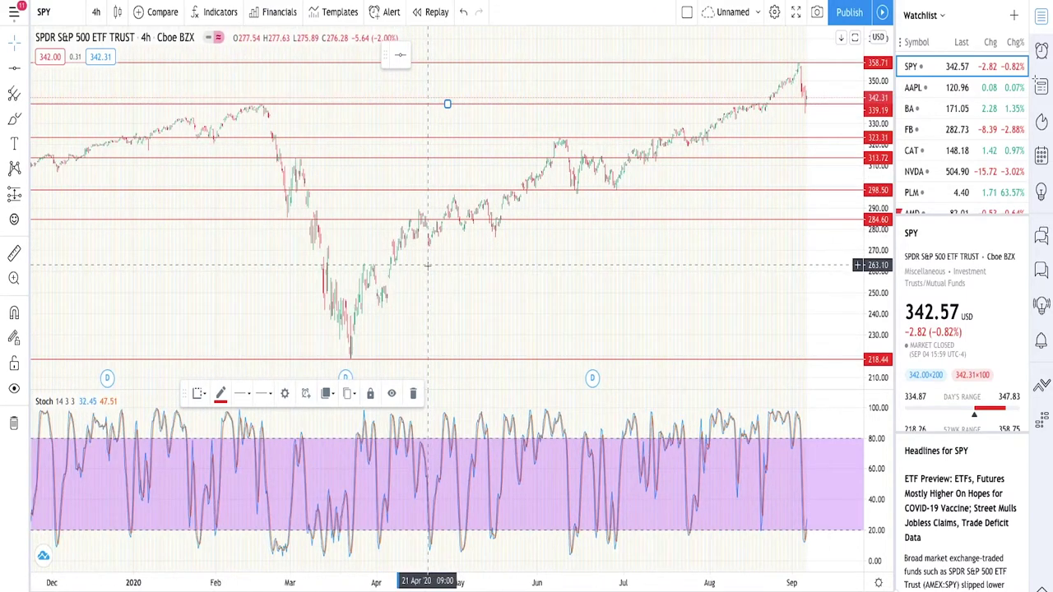
{"action": "scroll", "coordinate": [426, 264], "scroll_direction": "down", "scroll_amount": 5}
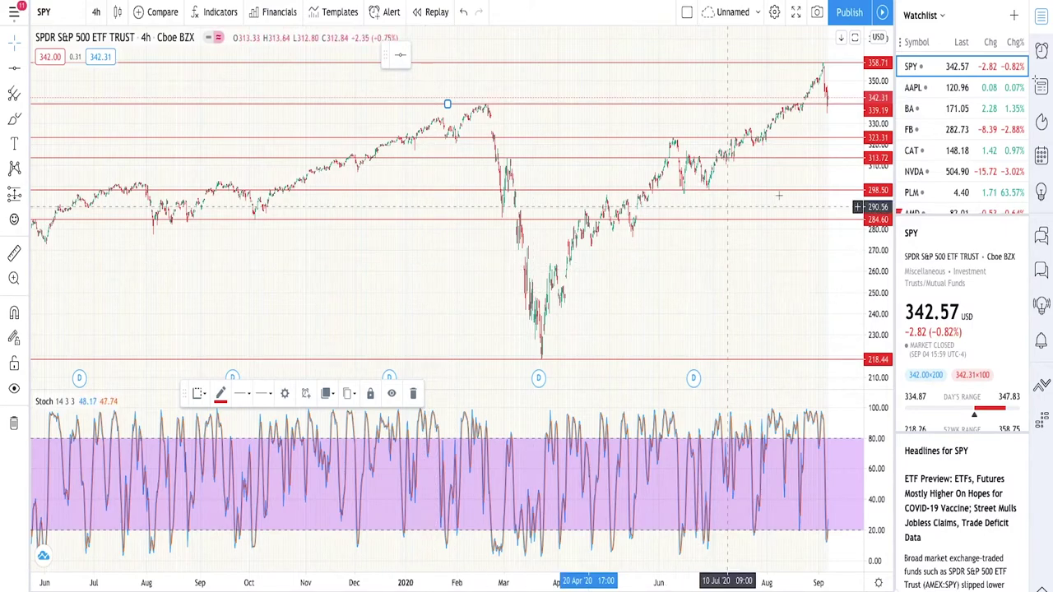
{"action": "scroll", "coordinate": [787, 195], "scroll_direction": "up", "scroll_amount": 1}
{"action": "scroll", "coordinate": [787, 196], "scroll_direction": "up", "scroll_amount": 5}
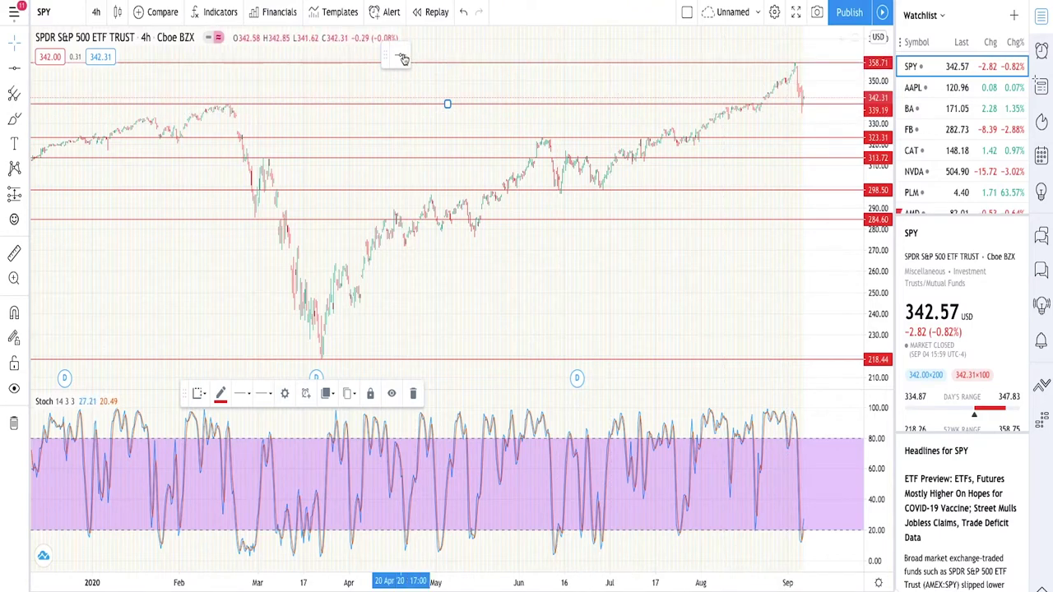
{"action": "left_click", "coordinate": [778, 114]}
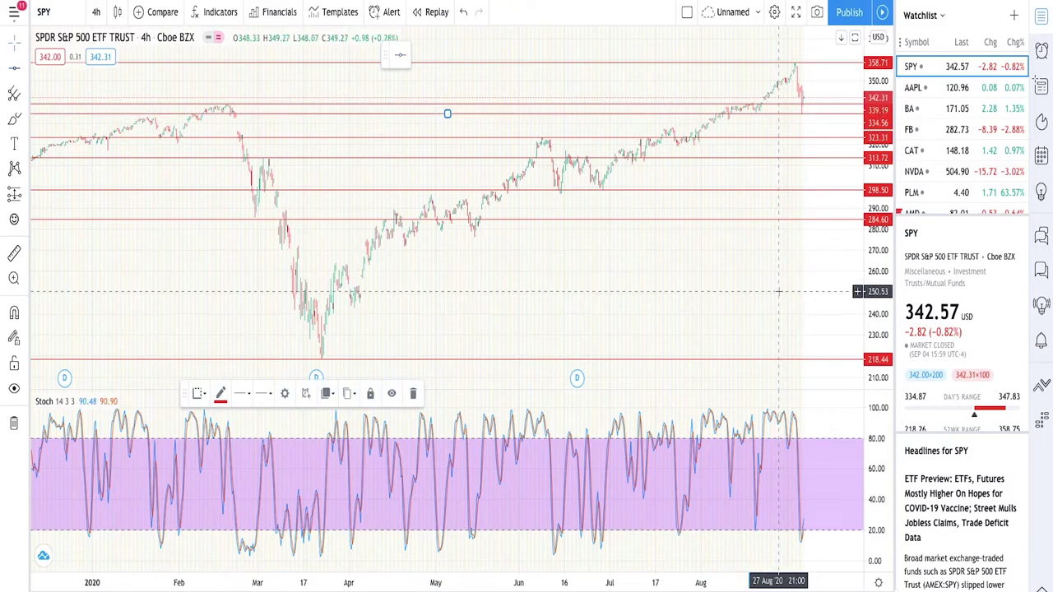
Step: Switch the SPY chart's interval to 1 hour and bring the June to September 2020 price range into view
{"action": "scroll", "coordinate": [401, 315], "scroll_direction": "down", "scroll_amount": 2}
{"action": "scroll", "coordinate": [401, 315], "scroll_direction": "down", "scroll_amount": 3}
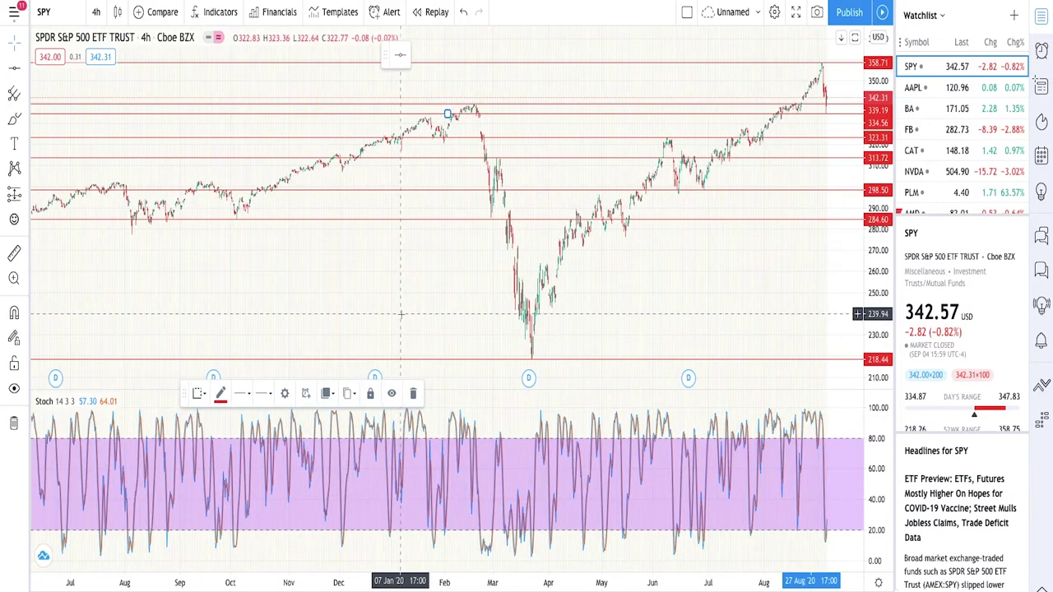
{"action": "scroll", "coordinate": [771, 269], "scroll_direction": "down", "scroll_amount": 1}
{"action": "scroll", "coordinate": [771, 268], "scroll_direction": "up", "scroll_amount": 3}
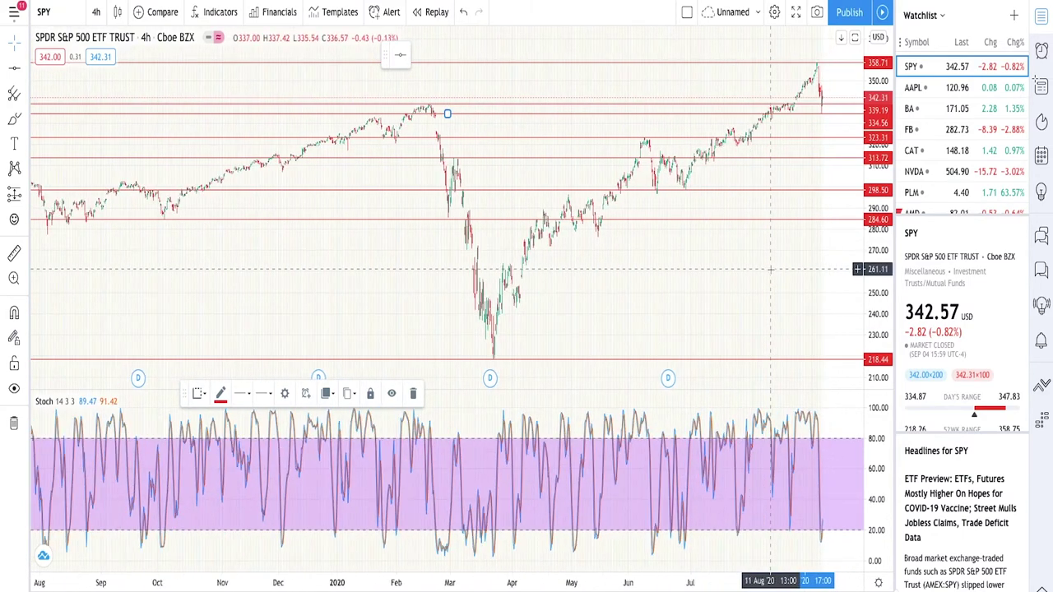
{"action": "left_click", "coordinate": [97, 13]}
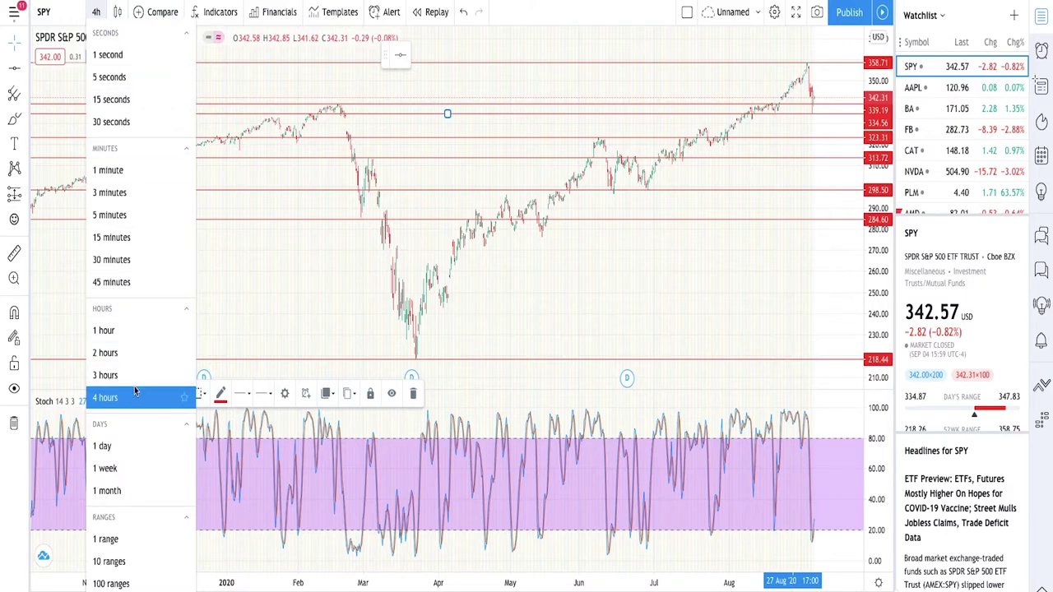
{"action": "left_click", "coordinate": [108, 330]}
{"action": "scroll", "coordinate": [626, 284], "scroll_direction": "down", "scroll_amount": 6}
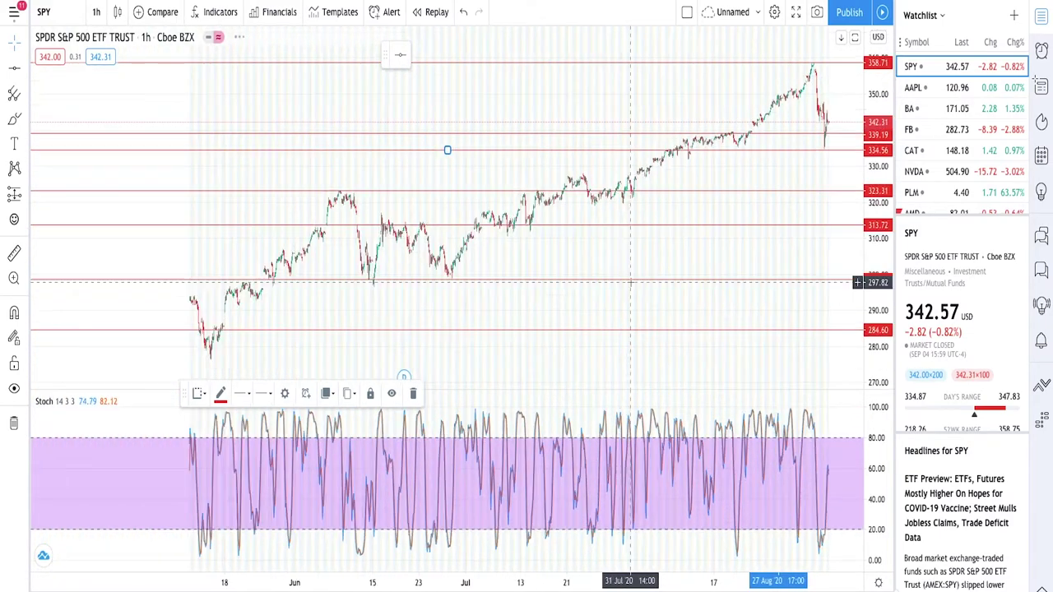
Step: Draw a horizontal line at about 319.01, between the 323.31 and 313.72 levels
{"action": "scroll", "coordinate": [630, 282], "scroll_direction": "down", "scroll_amount": 4}
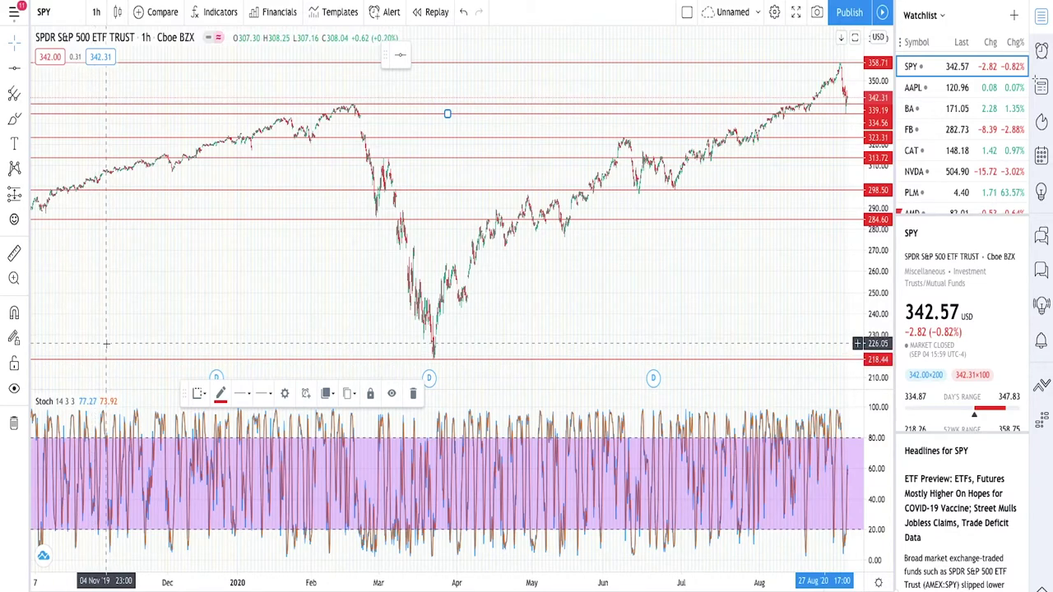
{"action": "scroll", "coordinate": [549, 295], "scroll_direction": "up", "scroll_amount": 3}
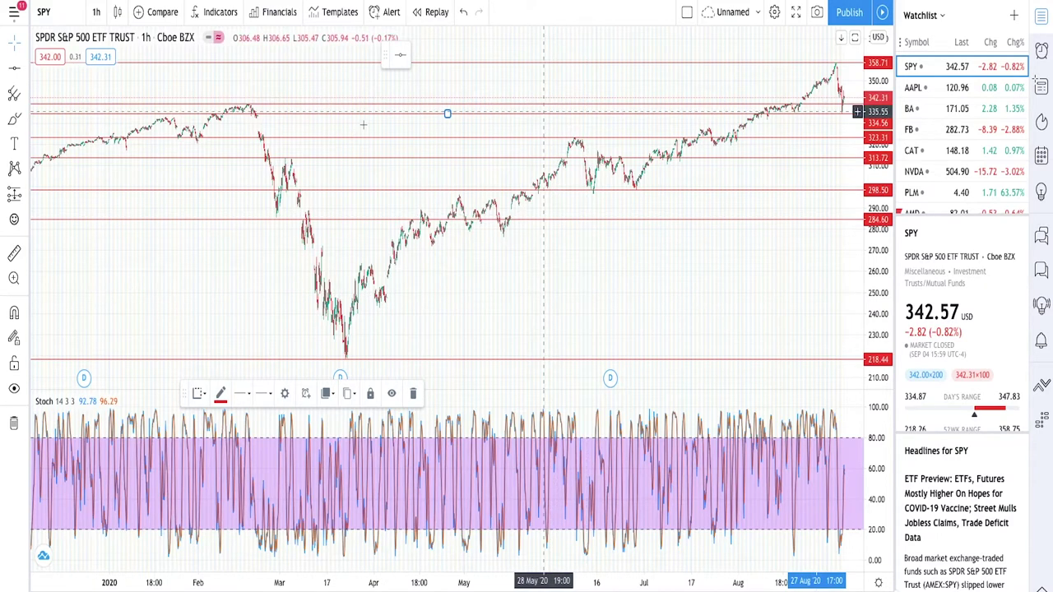
{"action": "left_click", "coordinate": [402, 58]}
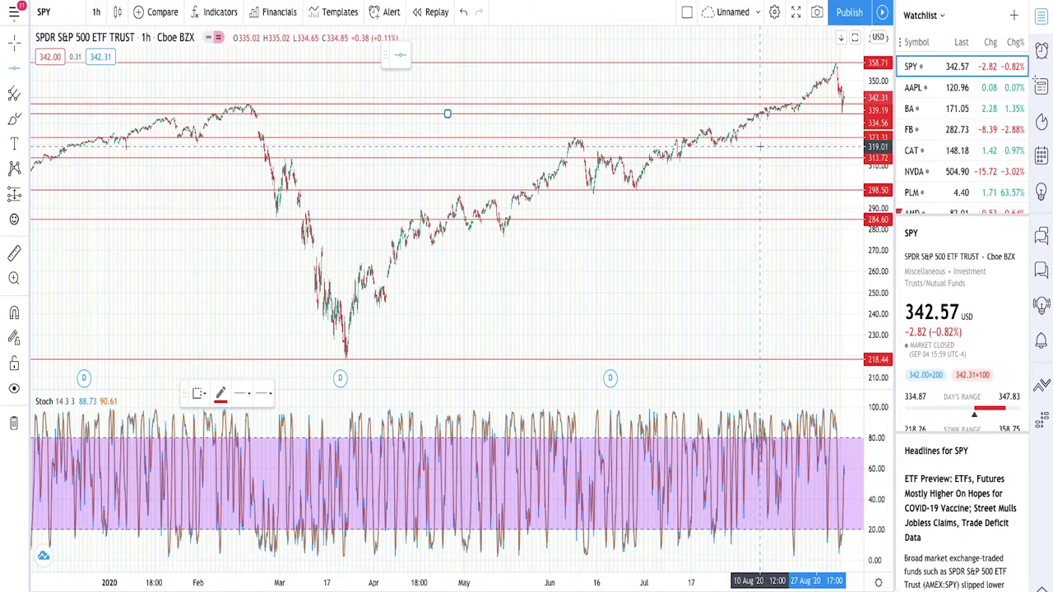
{"action": "left_click_drag", "start_coordinate": [760, 146], "coordinate": [762, 148]}
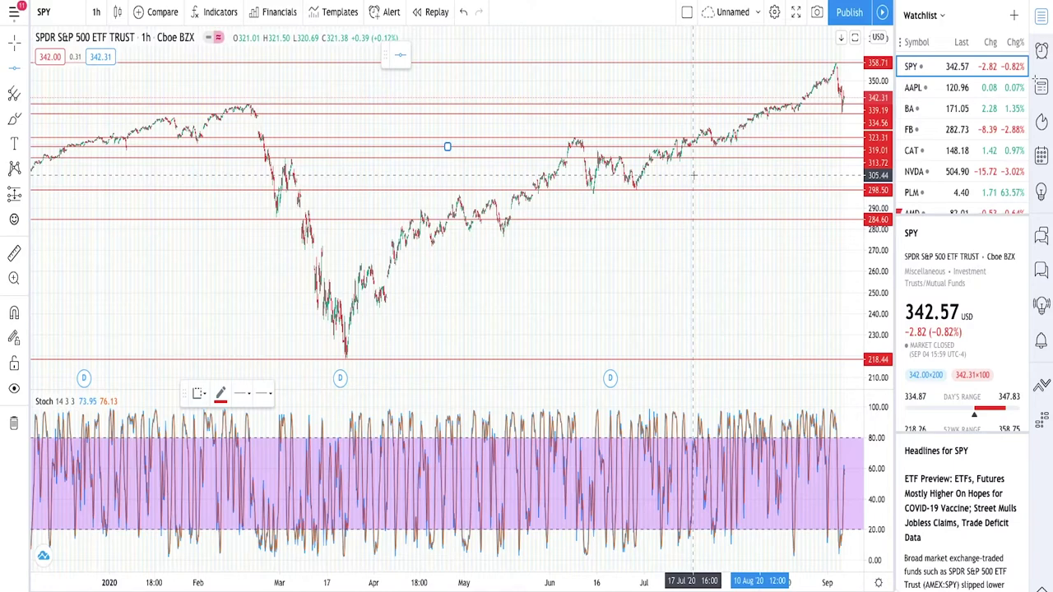
Step: Draw horizontal lines at about 306.11, between the 298.50 and 313.72 levels, and at about 276.33 along the mid-May 2020 low
{"action": "scroll", "coordinate": [694, 175], "scroll_direction": "up", "scroll_amount": 2}
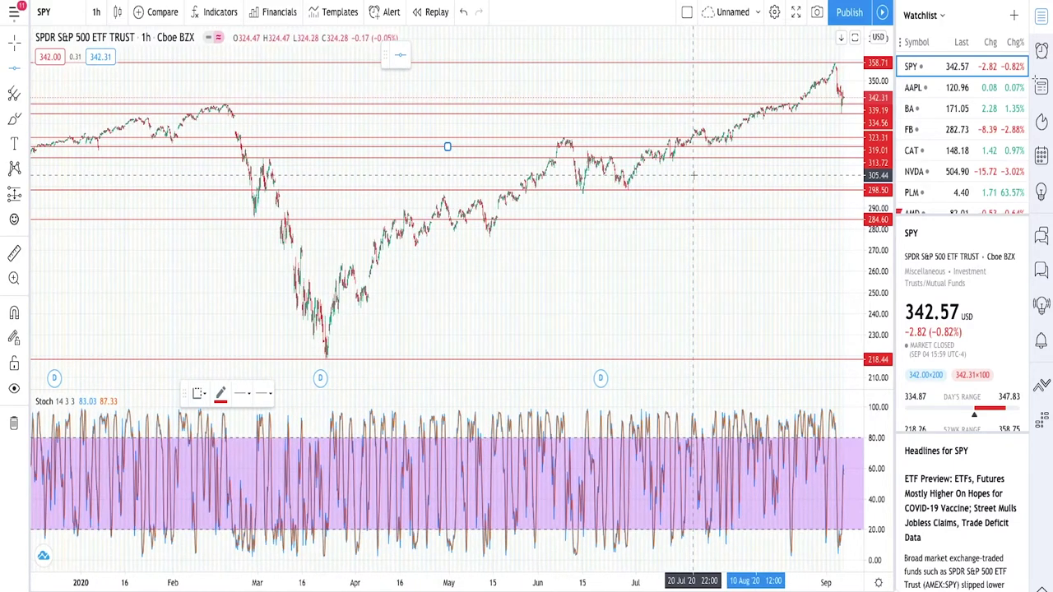
{"action": "scroll", "coordinate": [694, 175], "scroll_direction": "up", "scroll_amount": 1}
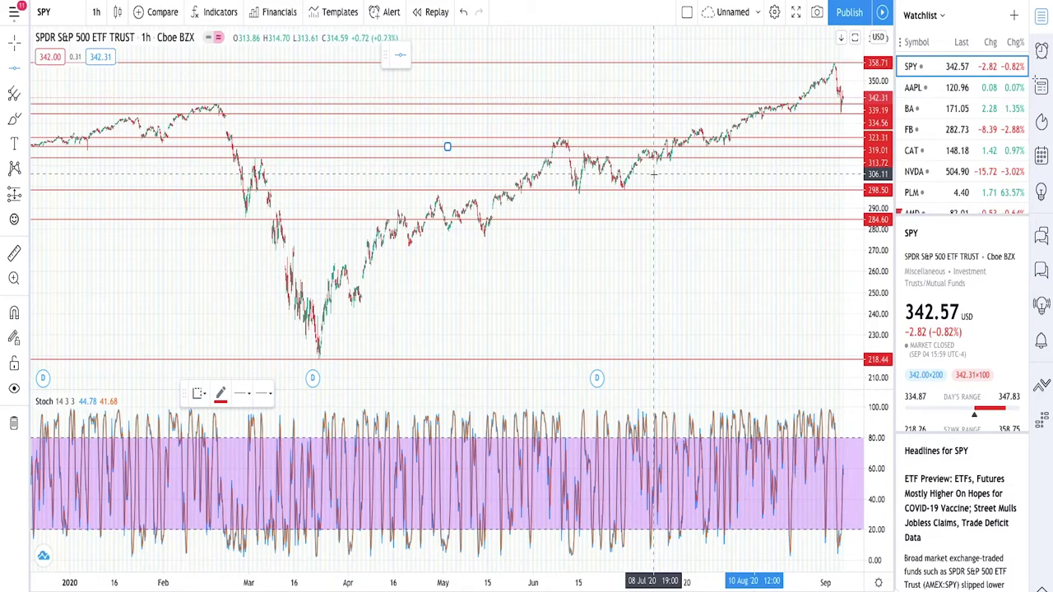
{"action": "left_click", "coordinate": [654, 174]}
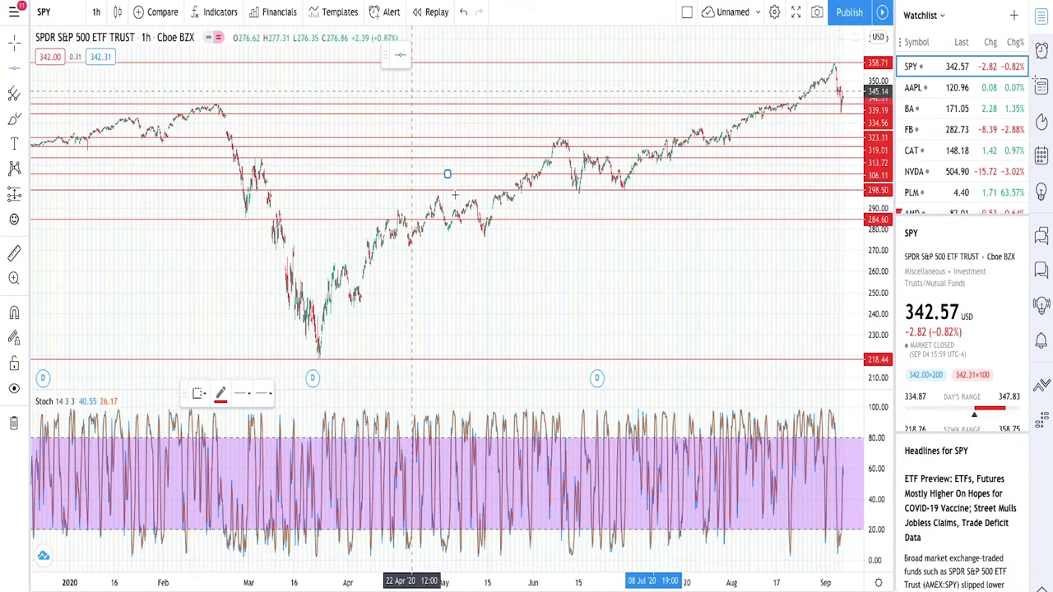
{"action": "left_click", "coordinate": [464, 237]}
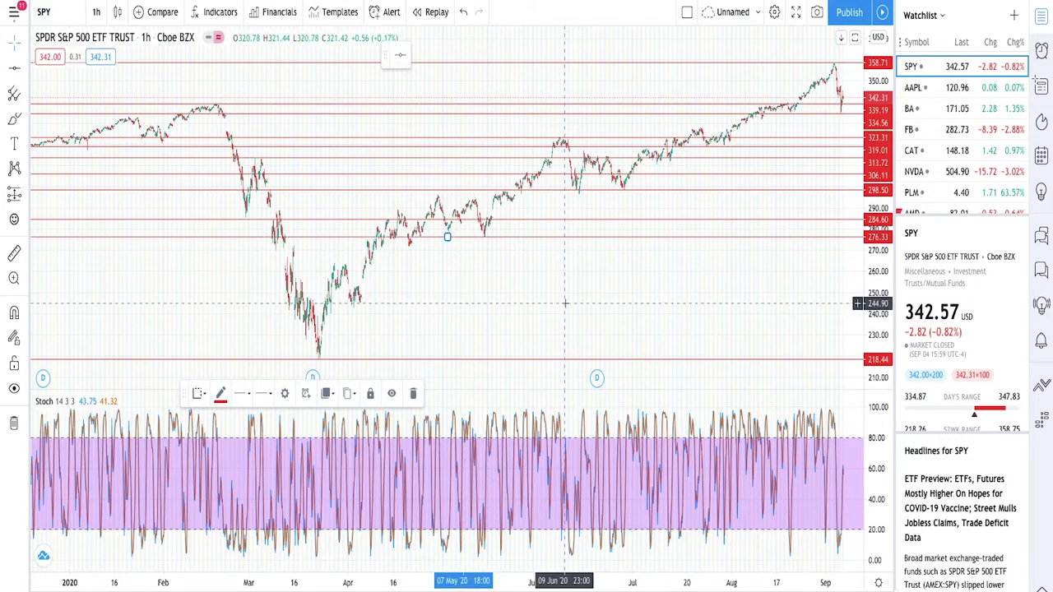
Step: Raise the horizontal line along the early March 2020 rebound high to about 314.38
{"action": "scroll", "coordinate": [603, 301], "scroll_direction": "up", "scroll_amount": 5}
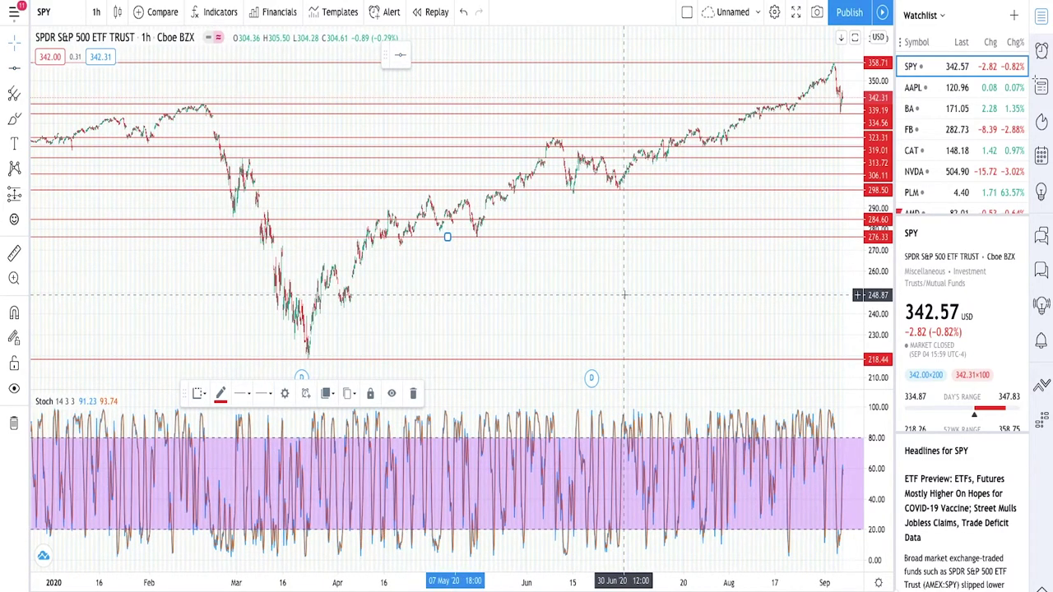
{"action": "scroll", "coordinate": [625, 294], "scroll_direction": "down", "scroll_amount": 3}
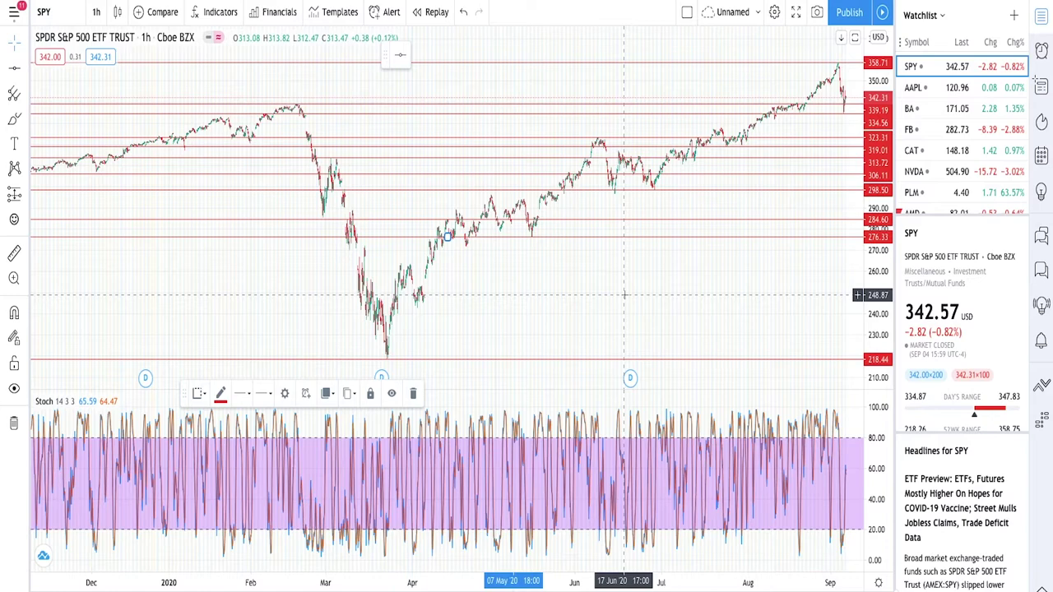
{"action": "scroll", "coordinate": [691, 317], "scroll_direction": "up", "scroll_amount": 4}
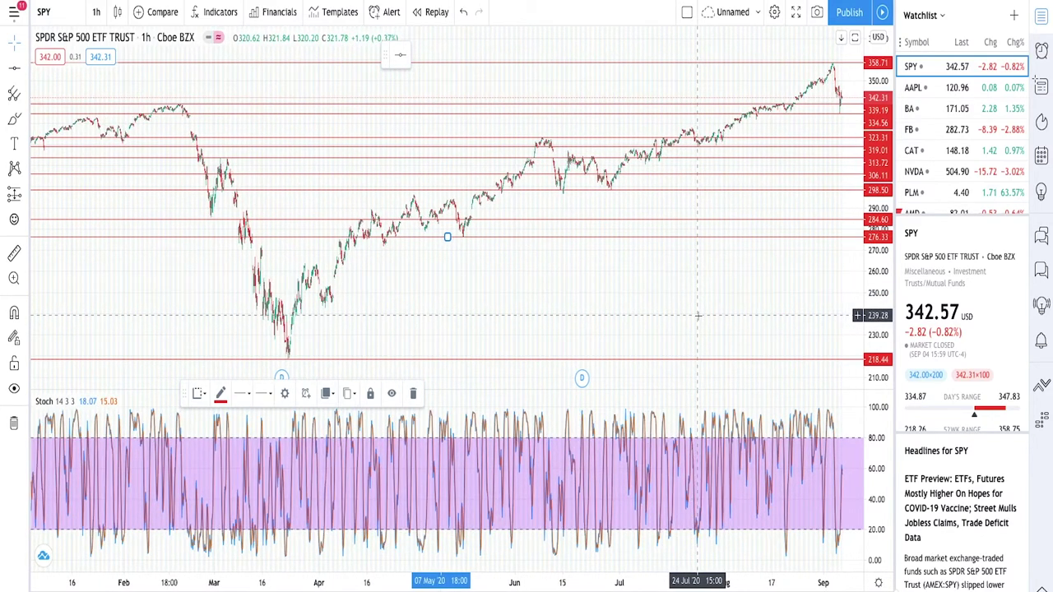
{"action": "scroll", "coordinate": [698, 315], "scroll_direction": "up", "scroll_amount": 1}
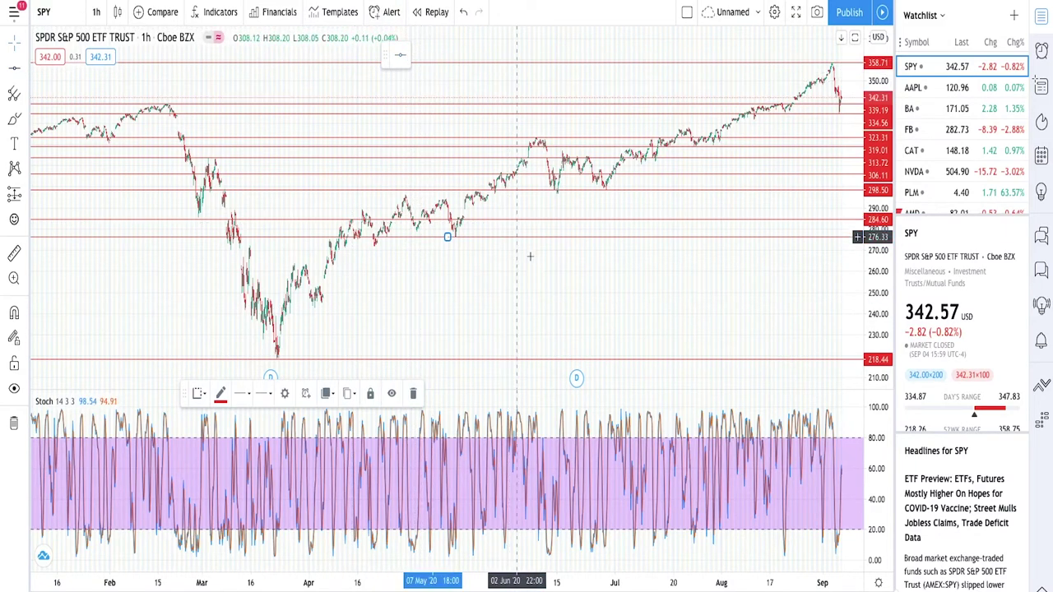
{"action": "scroll", "coordinate": [695, 284], "scroll_direction": "down", "scroll_amount": 5}
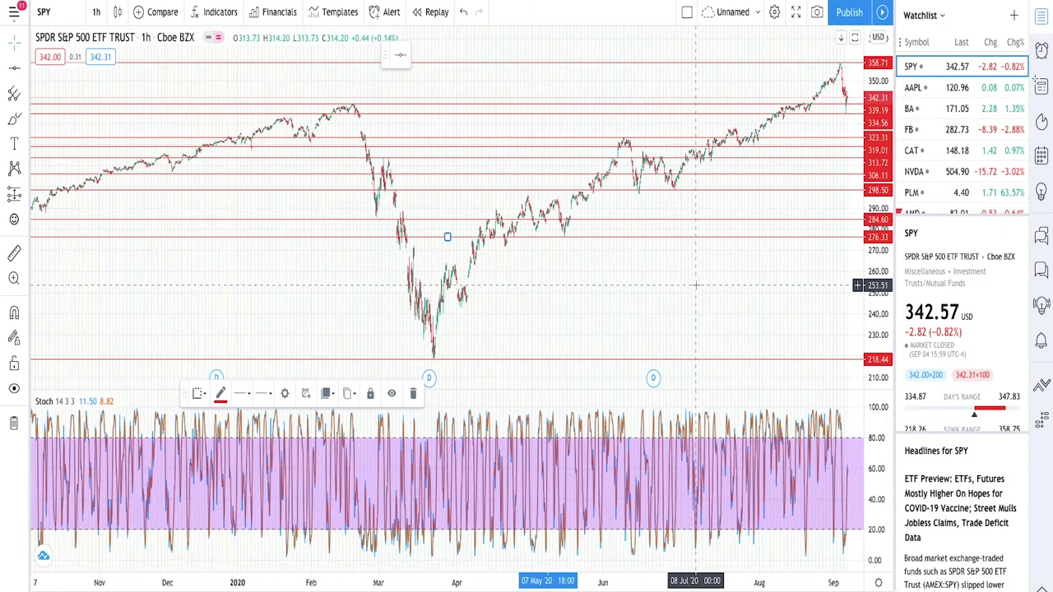
{"action": "scroll", "coordinate": [695, 284], "scroll_direction": "up", "scroll_amount": 3}
{"action": "scroll", "coordinate": [721, 280], "scroll_direction": "up", "scroll_amount": 2}
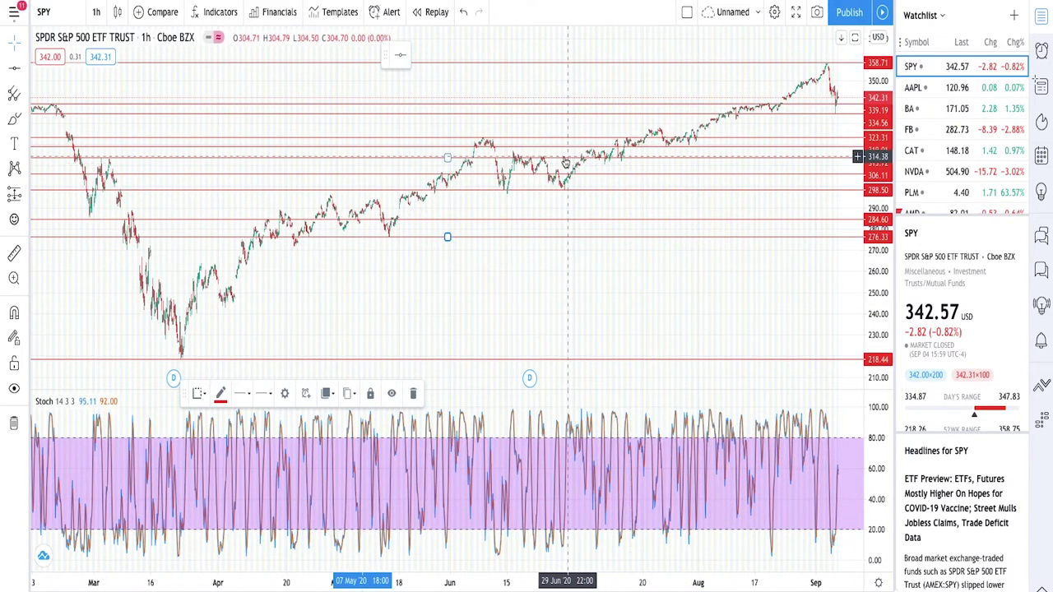
{"action": "scroll", "coordinate": [562, 164], "scroll_direction": "up", "scroll_amount": 1}
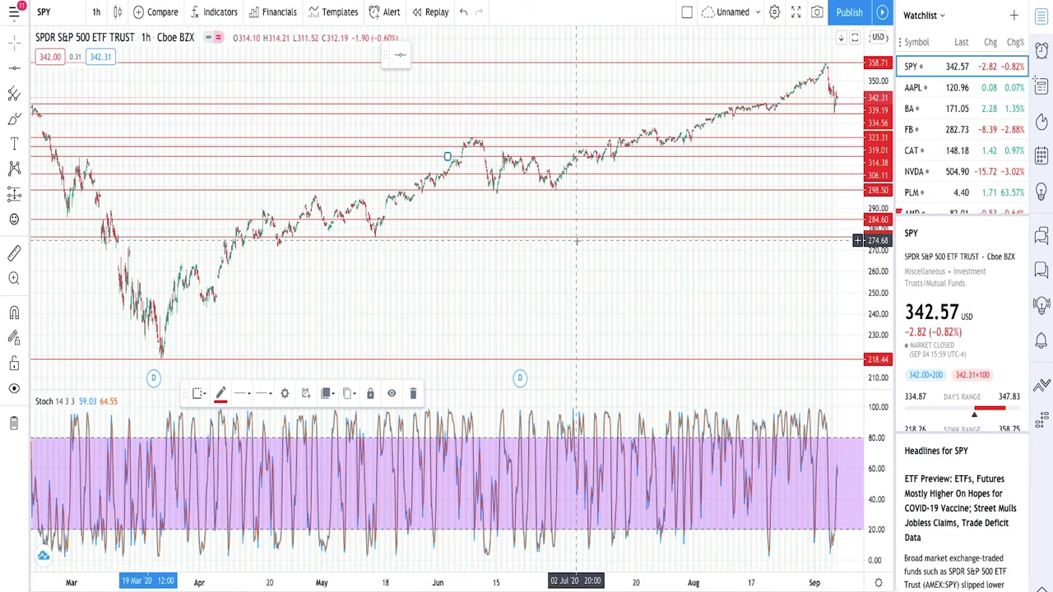
Step: Switch the SPY chart's interval to 30 minutes and bring the June to September 2020 price range into view
{"action": "scroll", "coordinate": [527, 222], "scroll_direction": "down", "scroll_amount": 3}
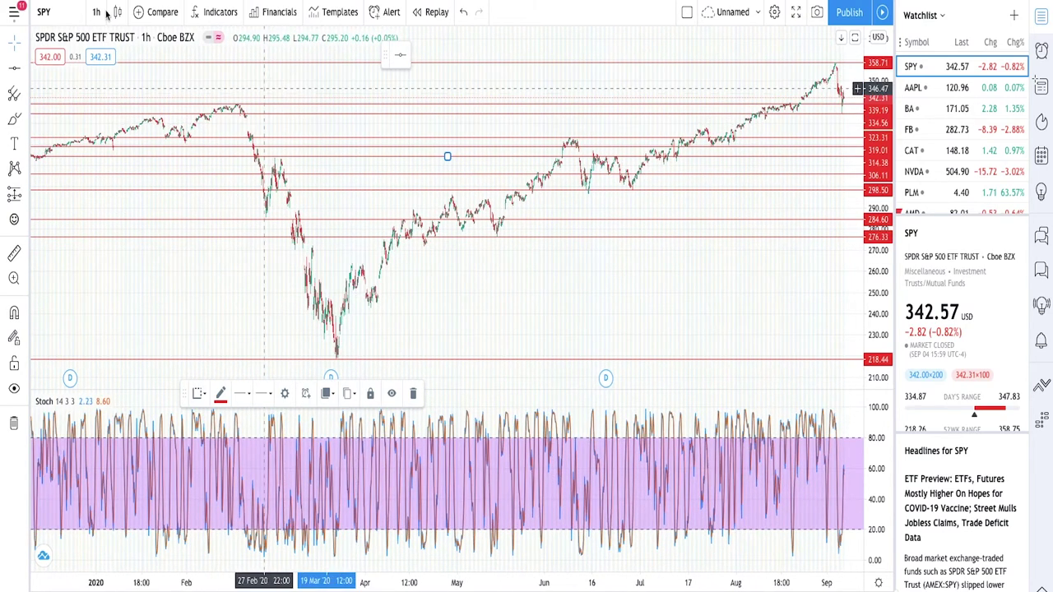
{"action": "left_click", "coordinate": [100, 13]}
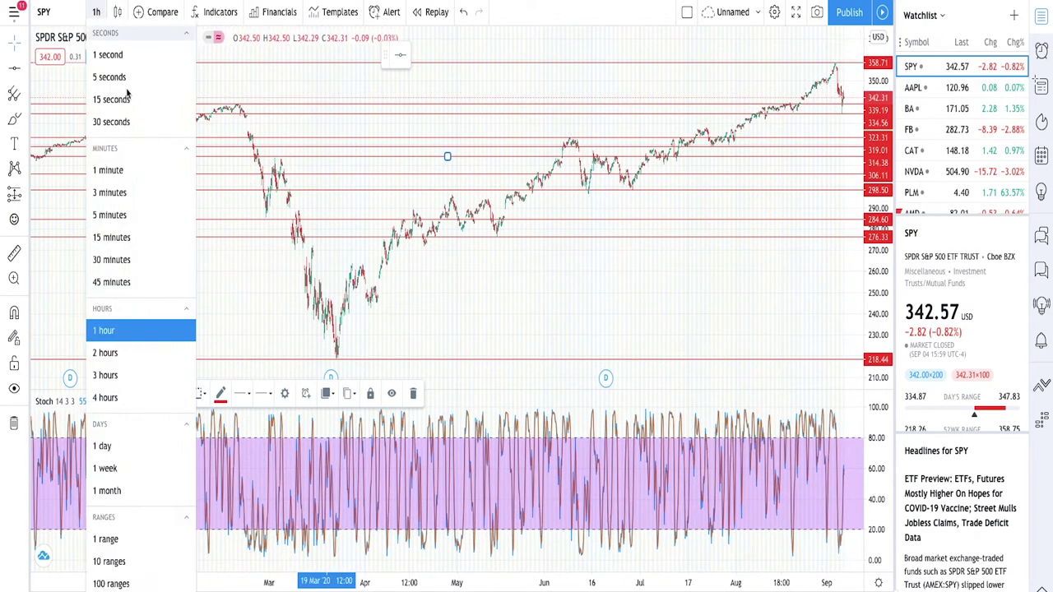
{"action": "left_click", "coordinate": [111, 260]}
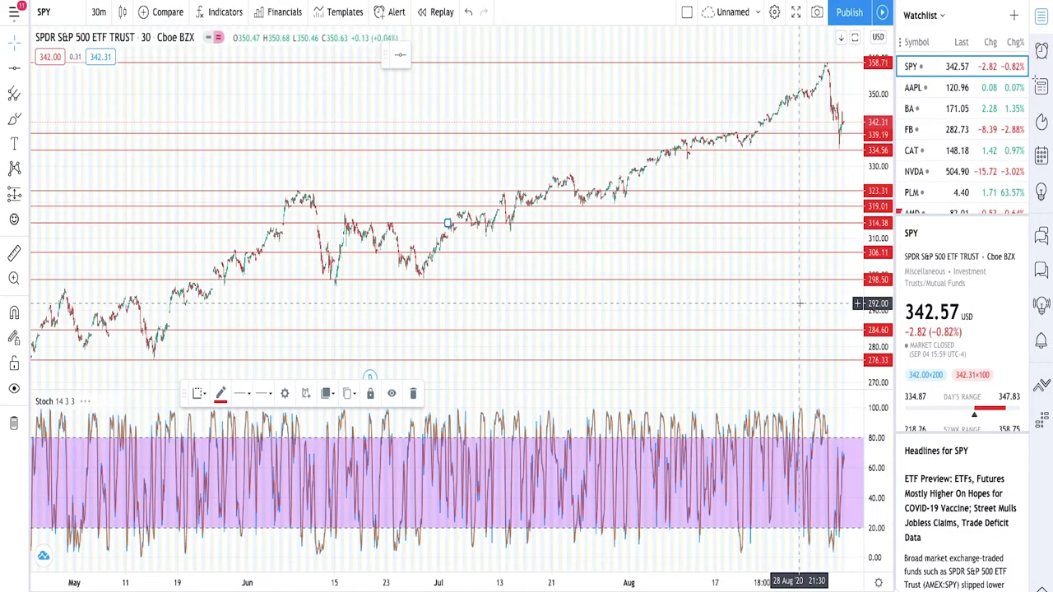
{"action": "scroll", "coordinate": [800, 303], "scroll_direction": "up", "scroll_amount": 2}
{"action": "scroll", "coordinate": [800, 302], "scroll_direction": "up", "scroll_amount": 1}
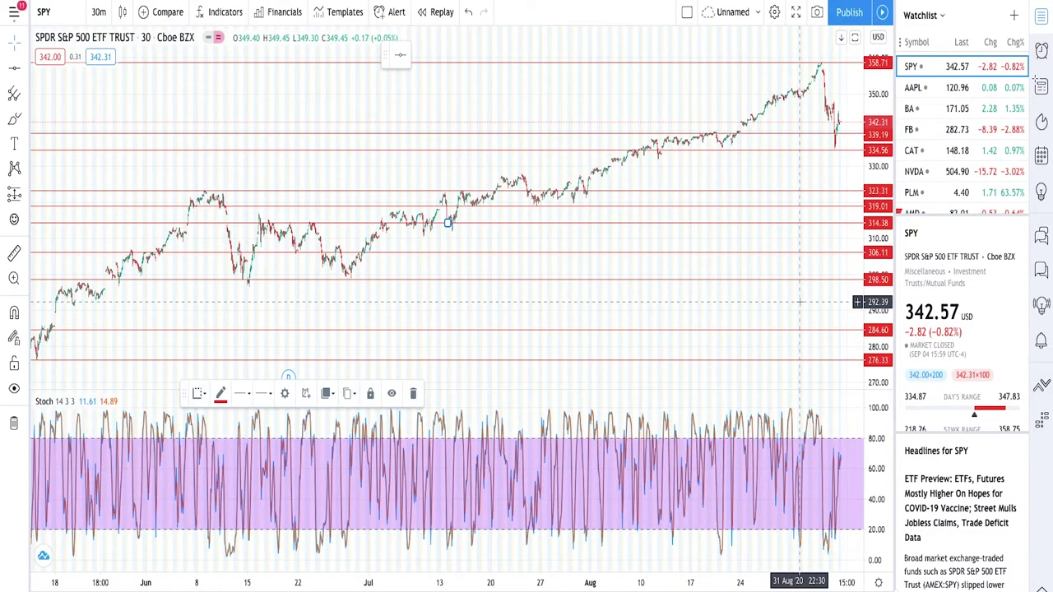
{"action": "left_click", "coordinate": [97, 13]}
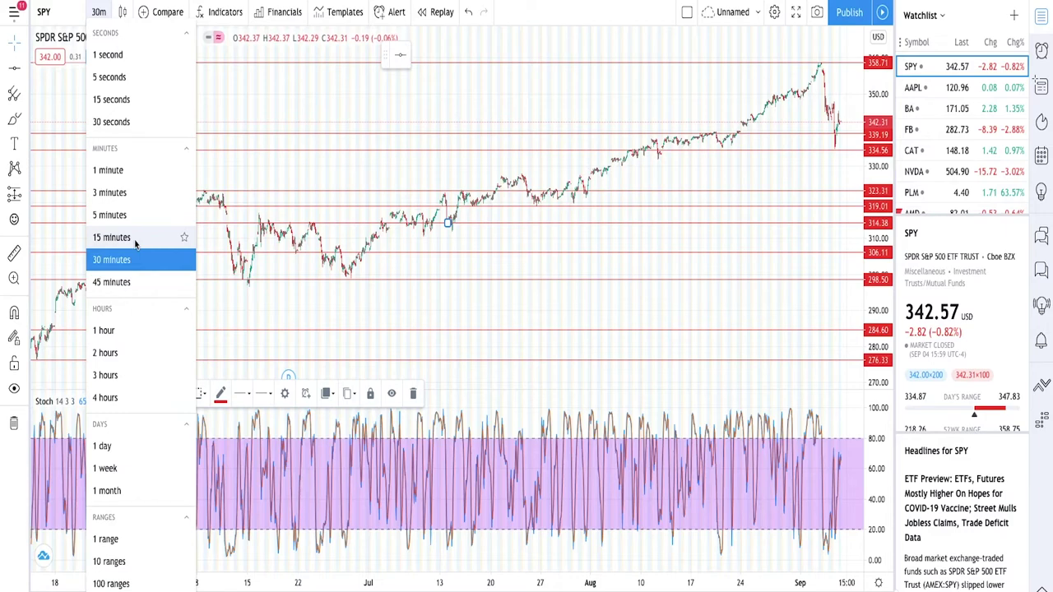
{"action": "left_click", "coordinate": [407, 318]}
Step: Draw a horizontal line at about 291.42, between the 298.50 and 284.60 levels
{"action": "scroll", "coordinate": [557, 323], "scroll_direction": "down", "scroll_amount": 4}
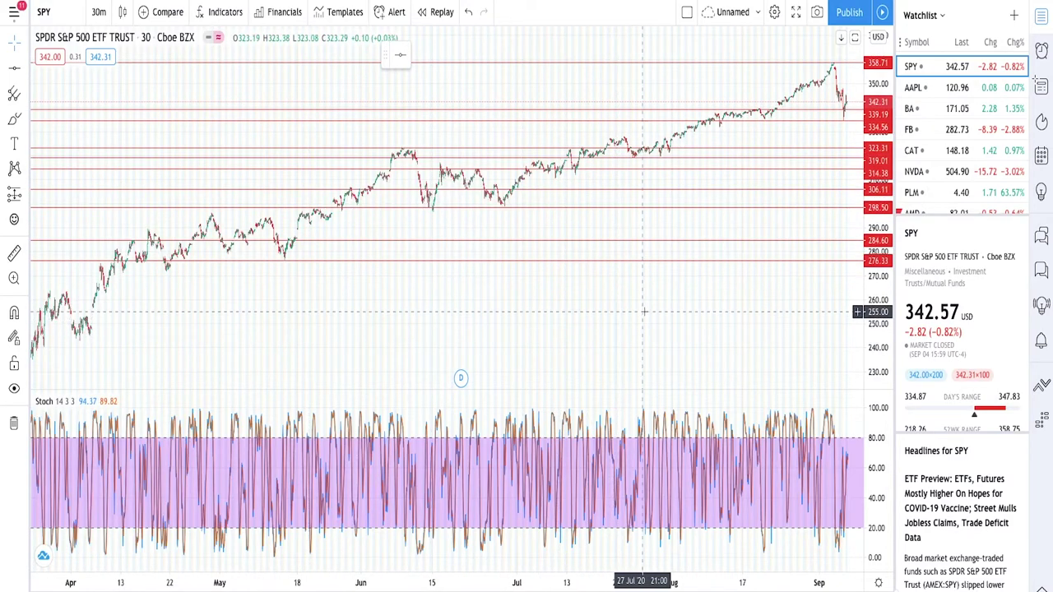
{"action": "scroll", "coordinate": [644, 311], "scroll_direction": "up", "scroll_amount": 3}
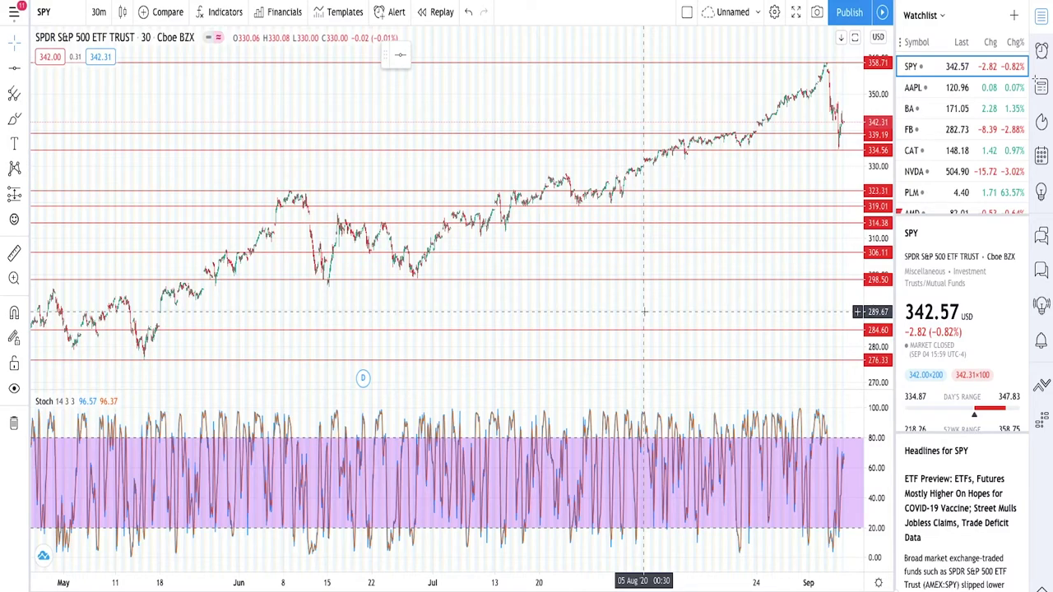
{"action": "scroll", "coordinate": [644, 311], "scroll_direction": "down", "scroll_amount": 2}
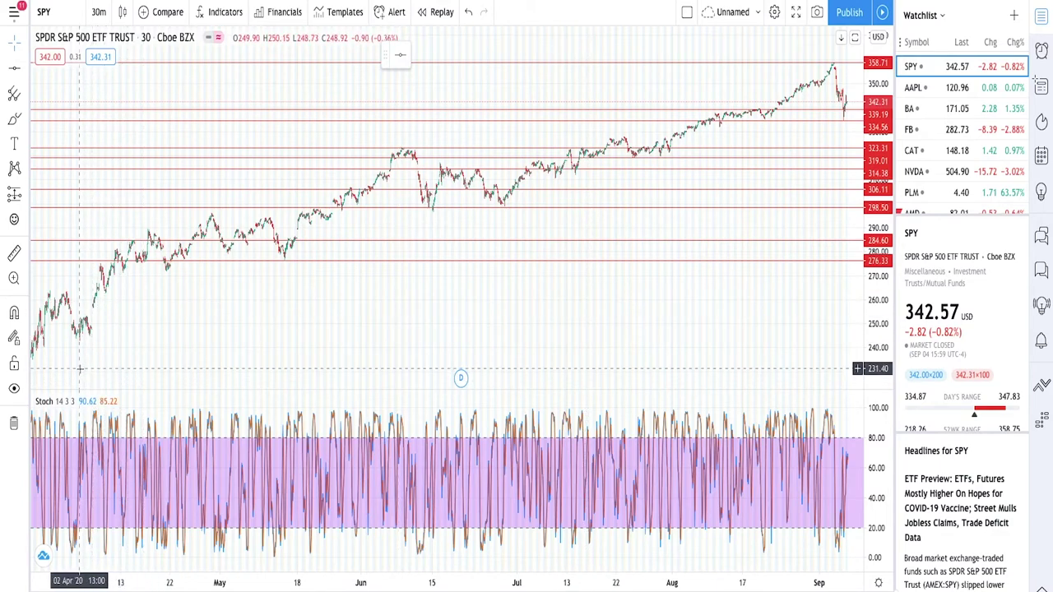
{"action": "left_click", "coordinate": [405, 59]}
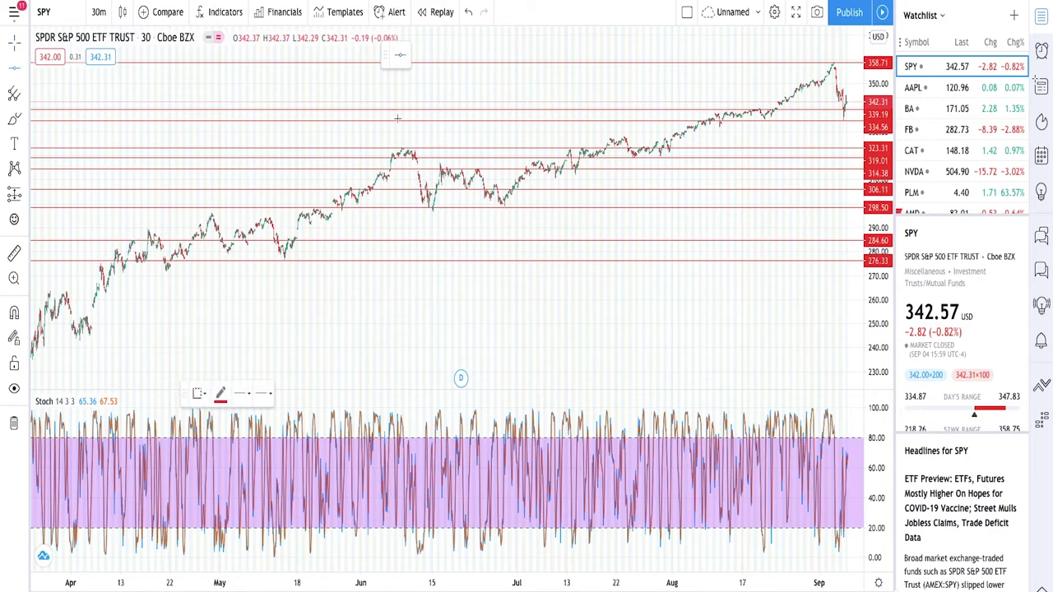
{"action": "left_click", "coordinate": [356, 224]}
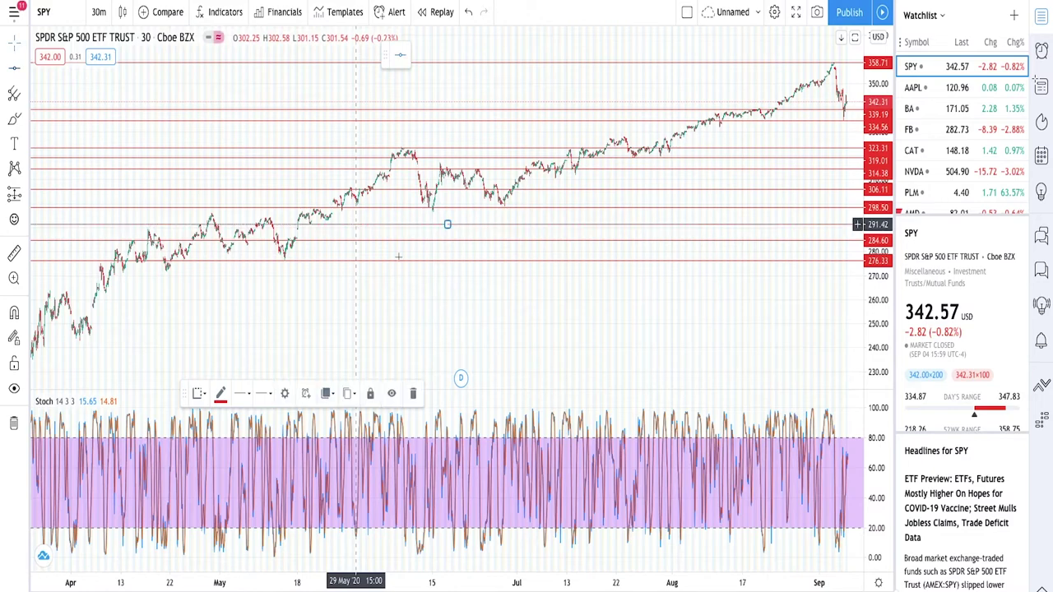
Step: Draw horizontal lines at about 311.52, just below the 314.38 level, and at about 328.12 along the late July 2020 high
{"action": "left_click", "coordinate": [400, 60]}
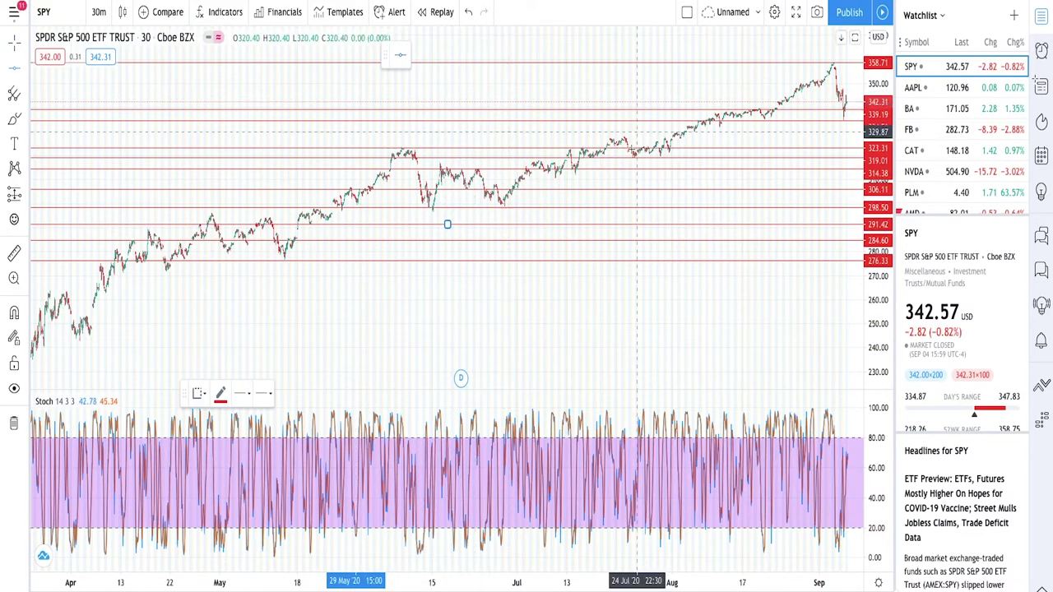
{"action": "left_click", "coordinate": [627, 175]}
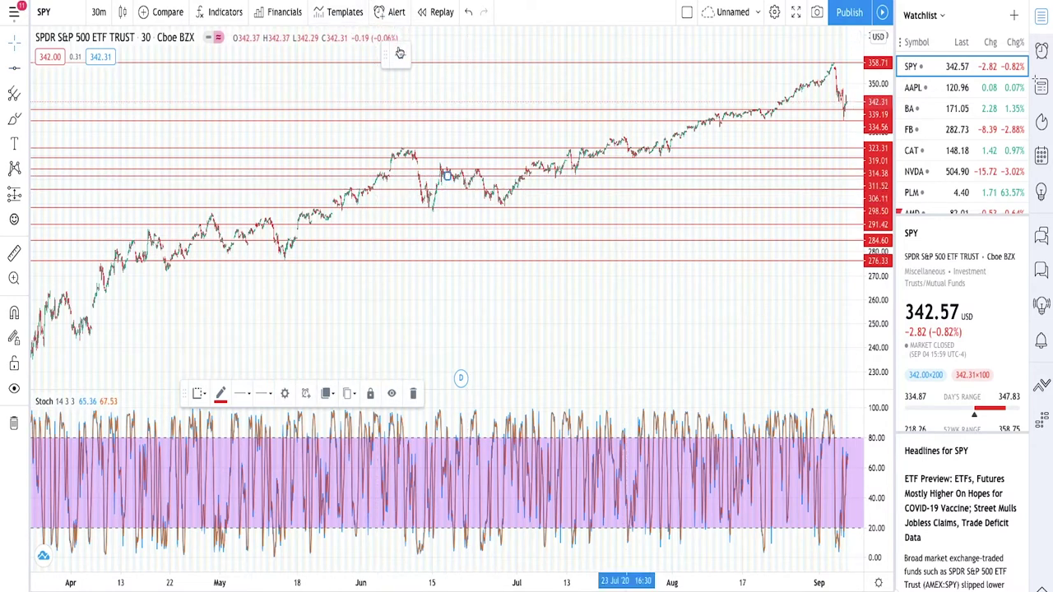
{"action": "left_click", "coordinate": [640, 122]}
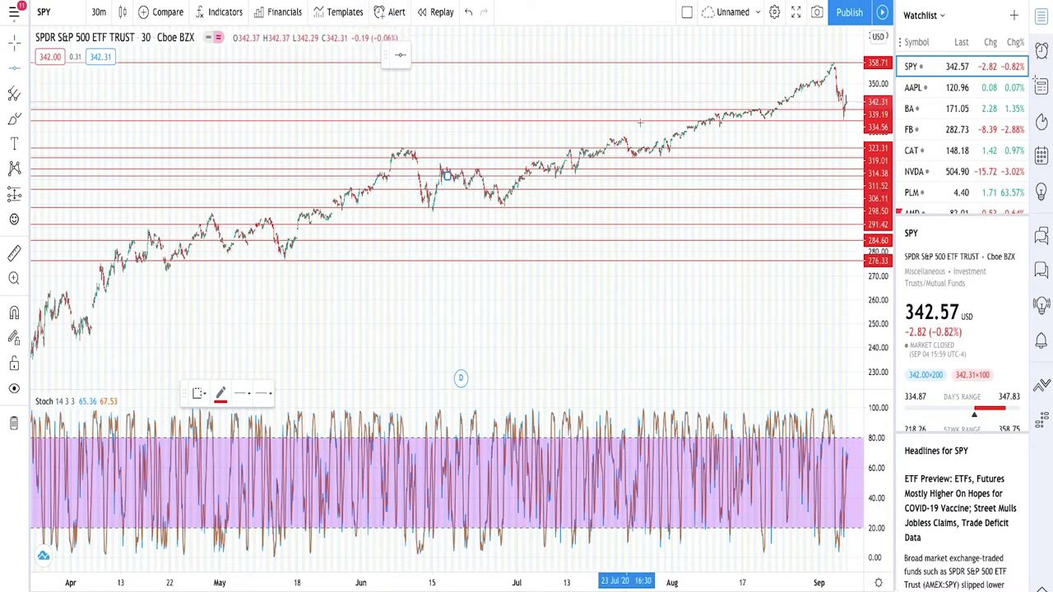
{"action": "left_click", "coordinate": [718, 136]}
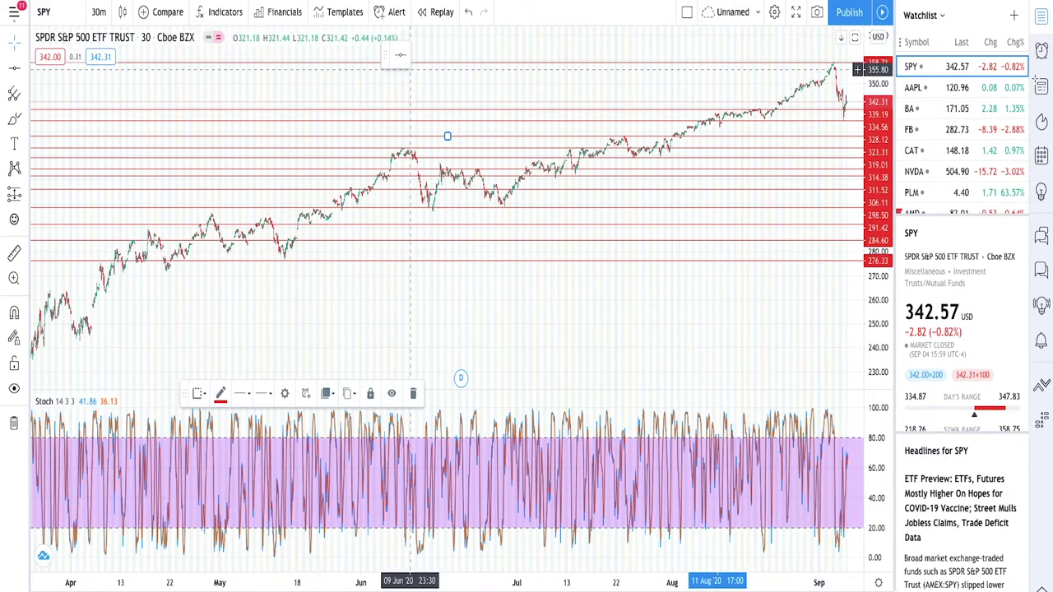
Step: Draw a horizontal line at about 347.77, just under the late August 2020 consolidation
{"action": "scroll", "coordinate": [772, 160], "scroll_direction": "up", "scroll_amount": 5}
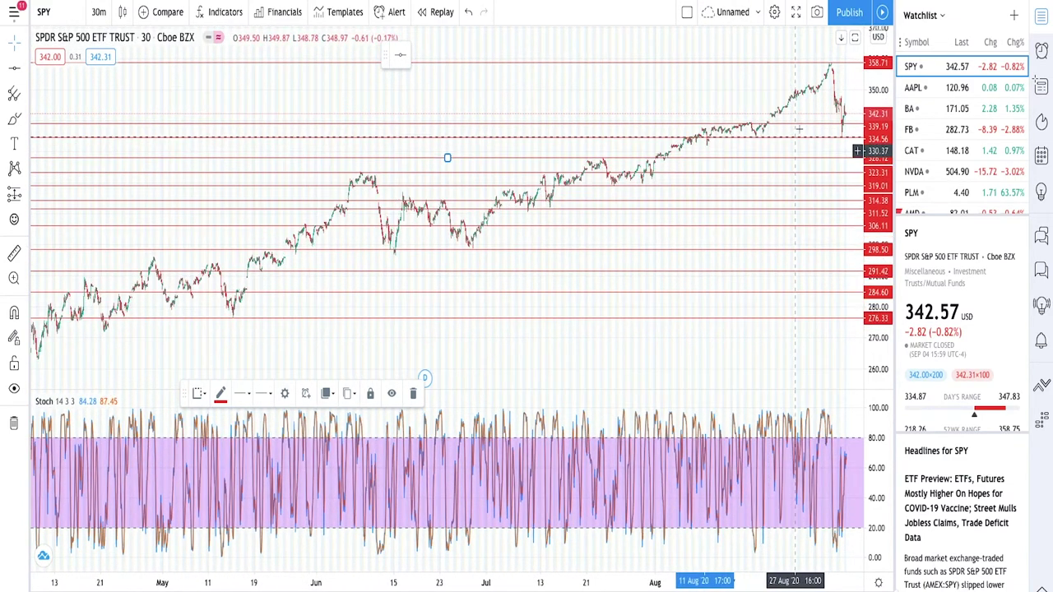
{"action": "scroll", "coordinate": [805, 119], "scroll_direction": "up", "scroll_amount": 2}
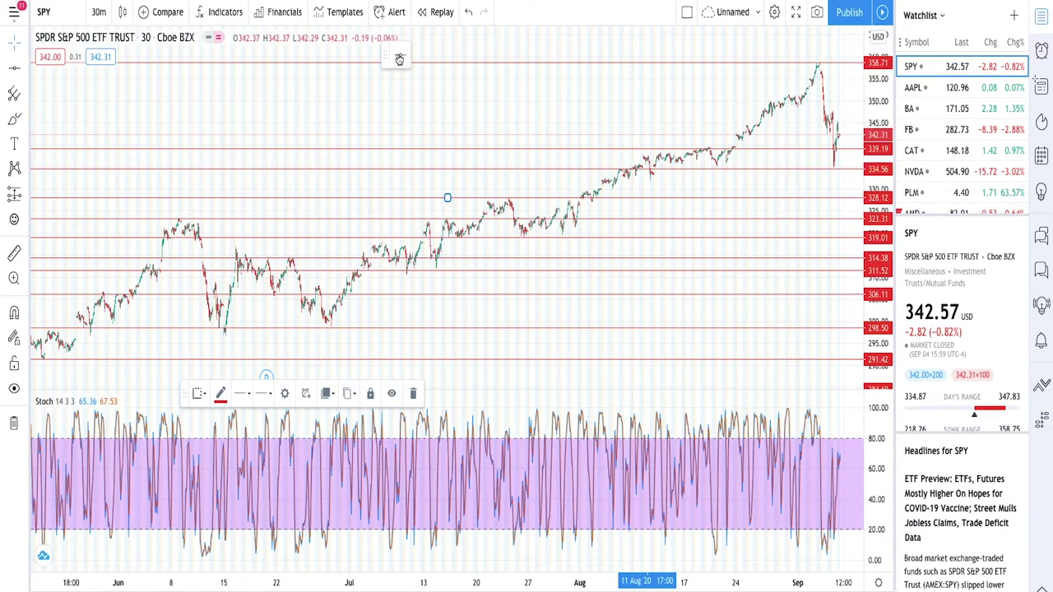
{"action": "left_click", "coordinate": [795, 110]}
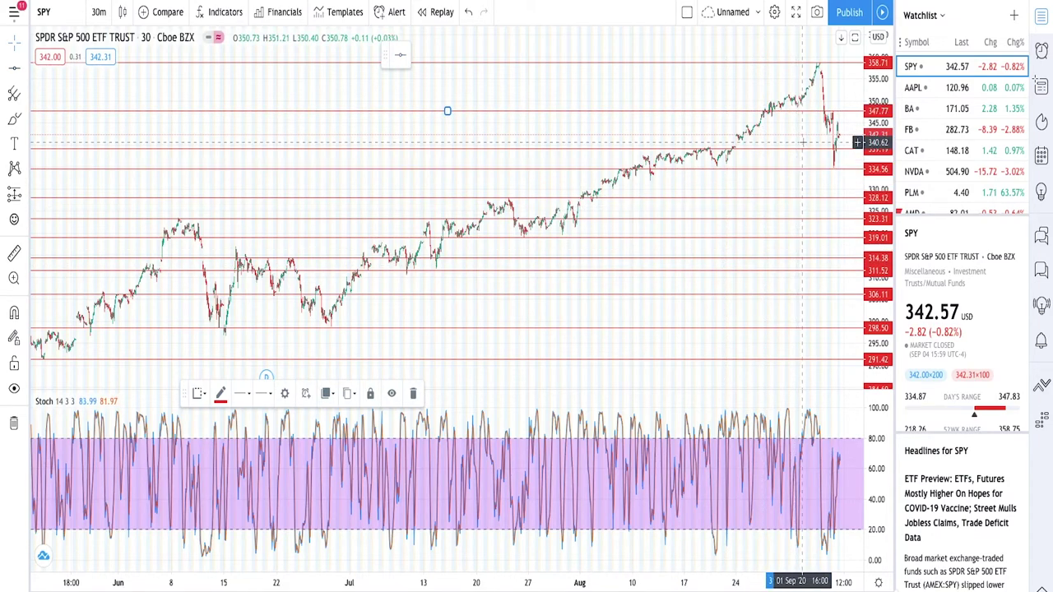
{"action": "scroll", "coordinate": [858, 171], "scroll_direction": "down", "scroll_amount": 5}
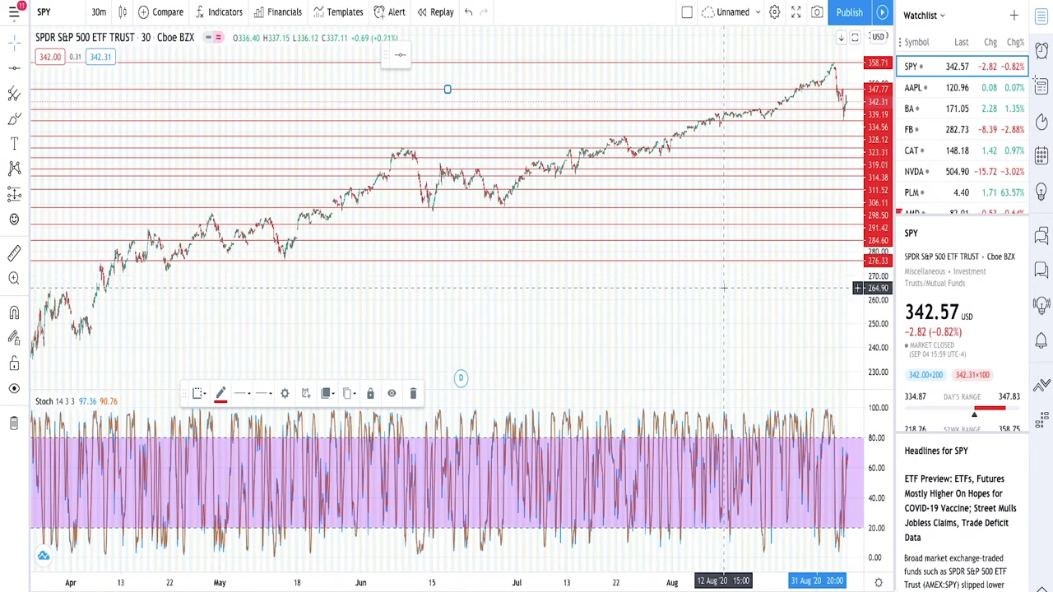
{"action": "scroll", "coordinate": [716, 288], "scroll_direction": "up", "scroll_amount": 4}
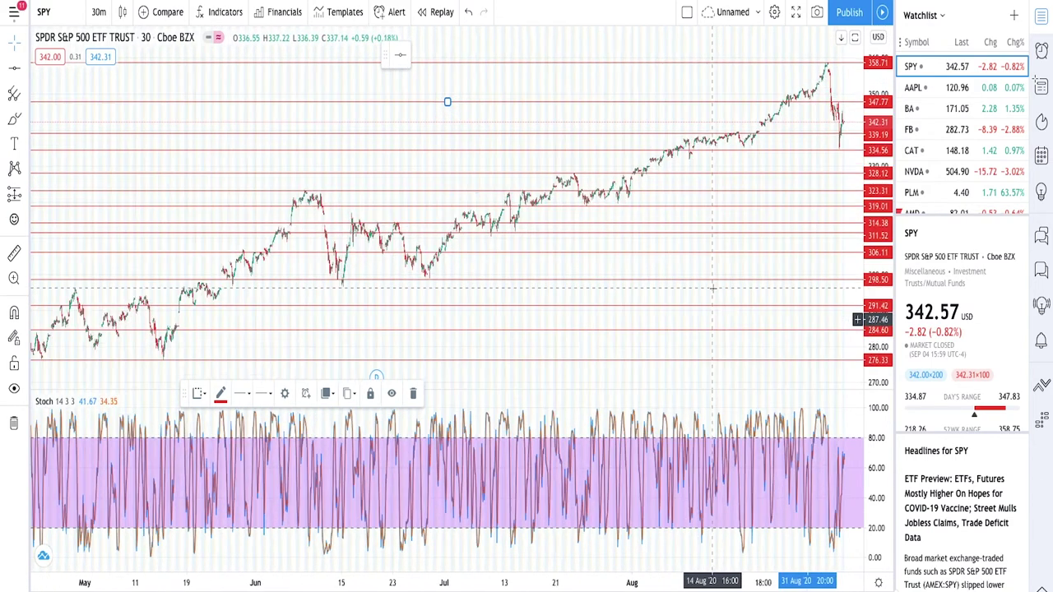
{"action": "scroll", "coordinate": [713, 288], "scroll_direction": "up", "scroll_amount": 2}
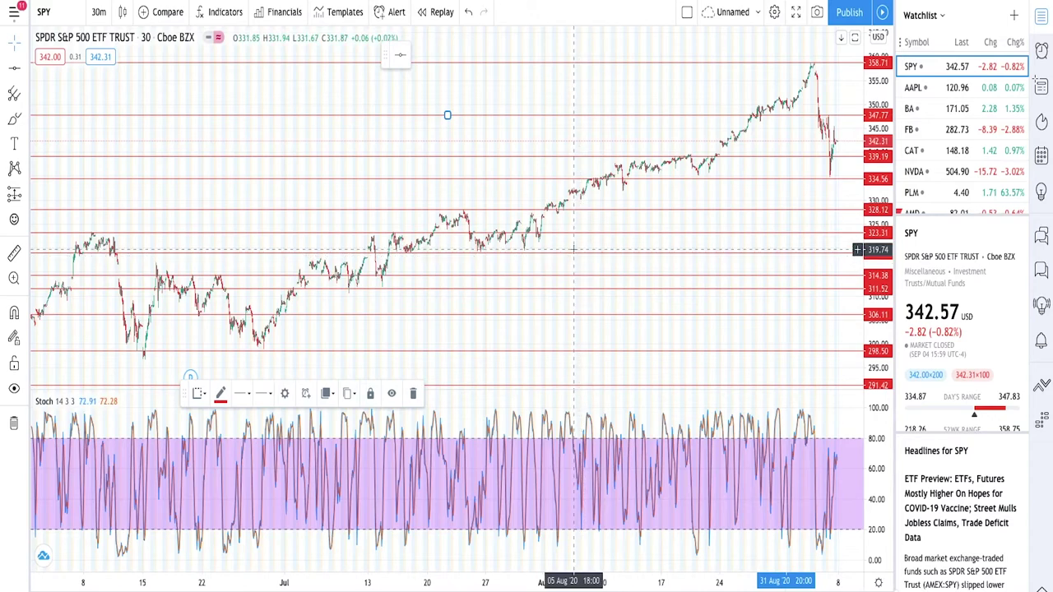
Step: Adjust the horizontal line just below the 323.31 level so it sits at about 319.30
{"action": "left_click_drag", "start_coordinate": [568, 260], "coordinate": [569, 253]}
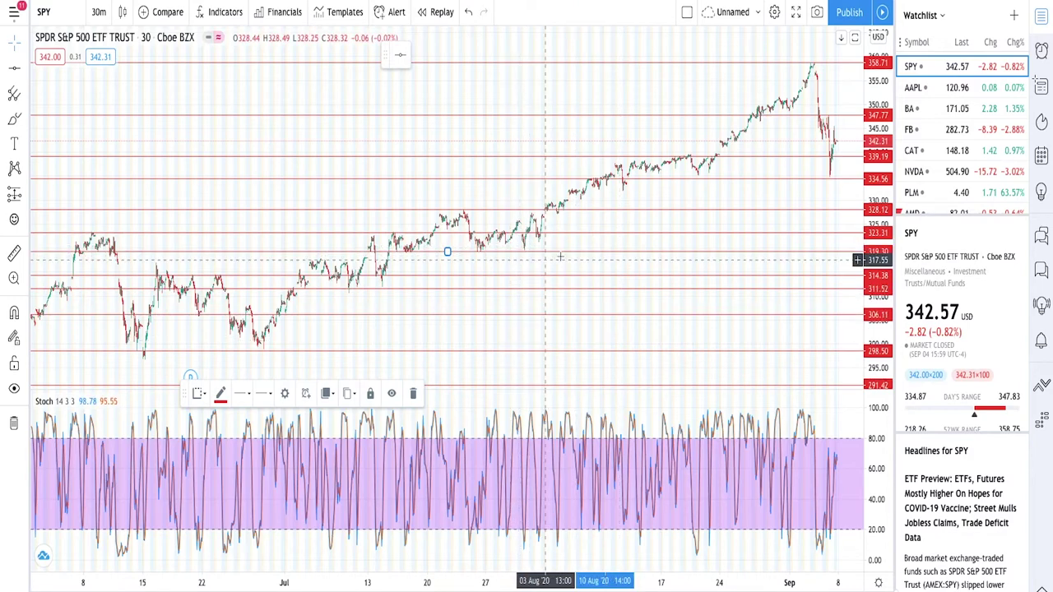
{"action": "scroll", "coordinate": [741, 205], "scroll_direction": "up", "scroll_amount": 4}
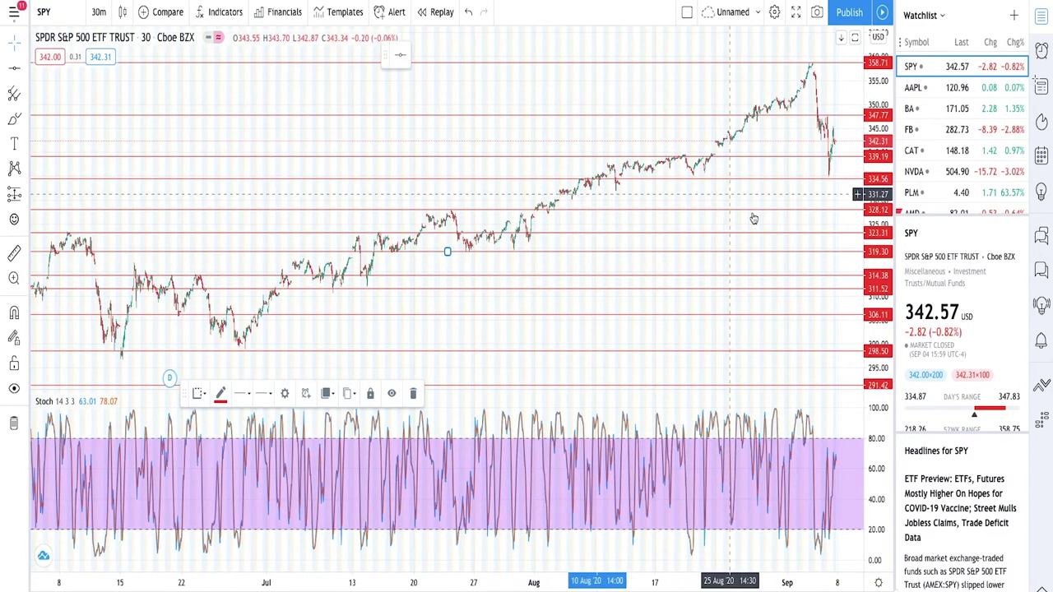
{"action": "scroll", "coordinate": [753, 233], "scroll_direction": "down", "scroll_amount": 5}
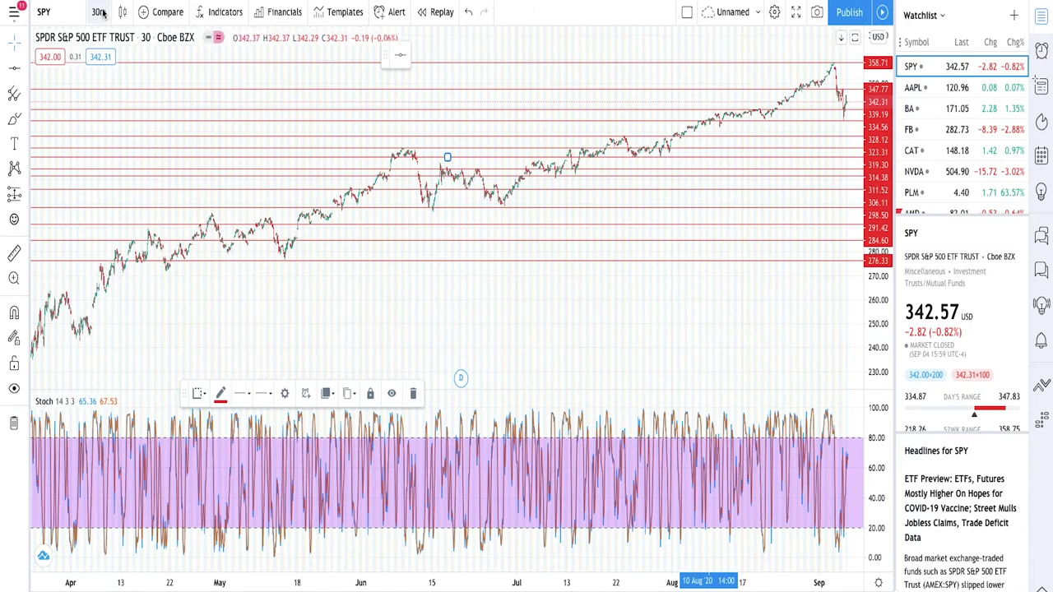
Step: Switch the SPY chart's interval to 5 minutes and bring the mid-August to early September 2020 range into view
{"action": "left_click", "coordinate": [99, 12]}
{"action": "left_click", "coordinate": [109, 215]}
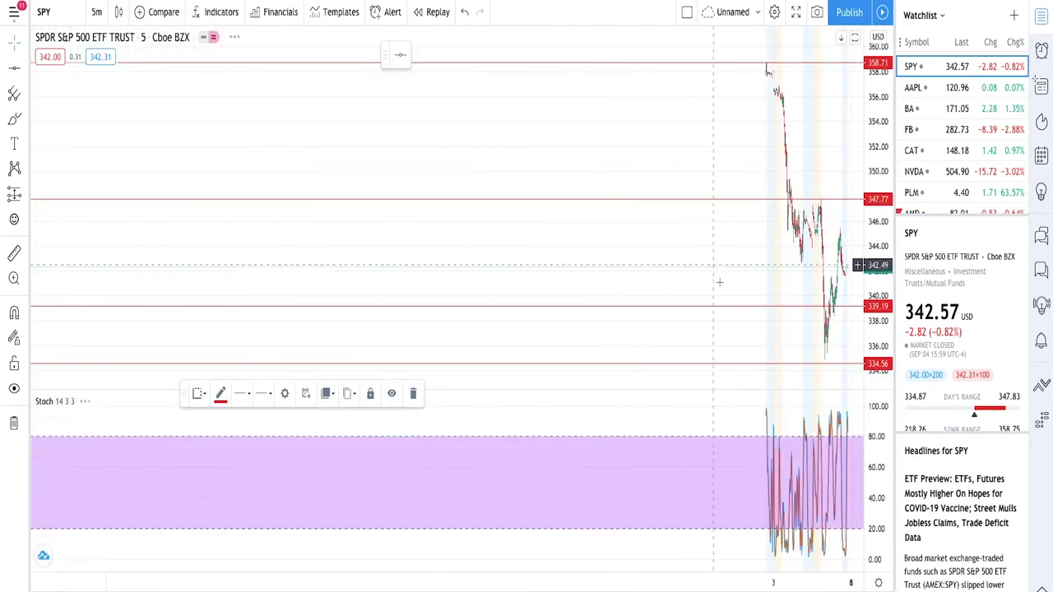
{"action": "scroll", "coordinate": [773, 281], "scroll_direction": "down", "scroll_amount": 2}
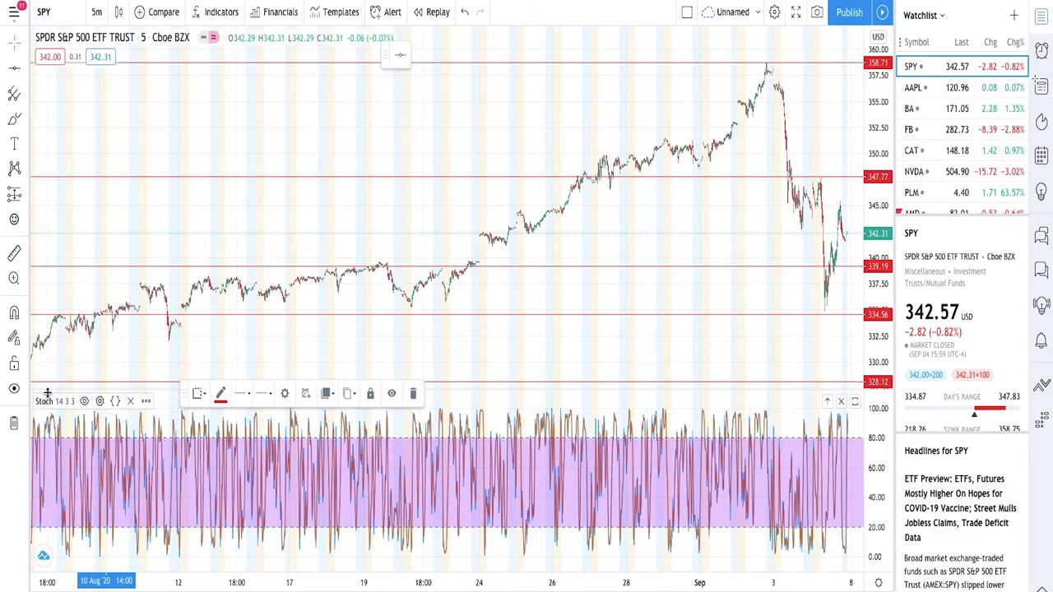
Step: Switch the SPY chart's interval to 15 minutes and bring the August to early September 2020 range into view
{"action": "left_click", "coordinate": [97, 12]}
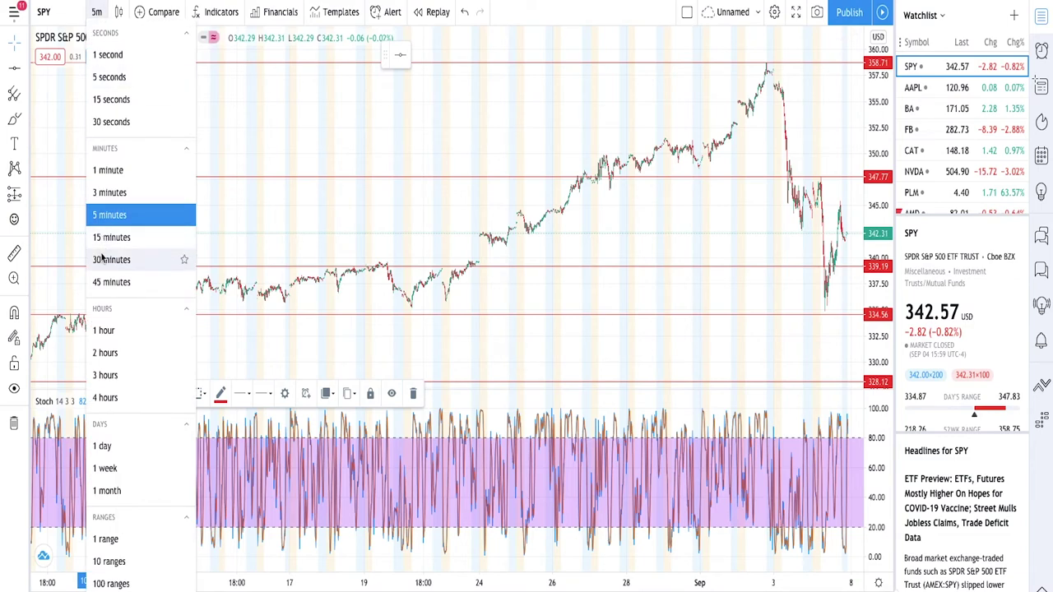
{"action": "left_click", "coordinate": [107, 237]}
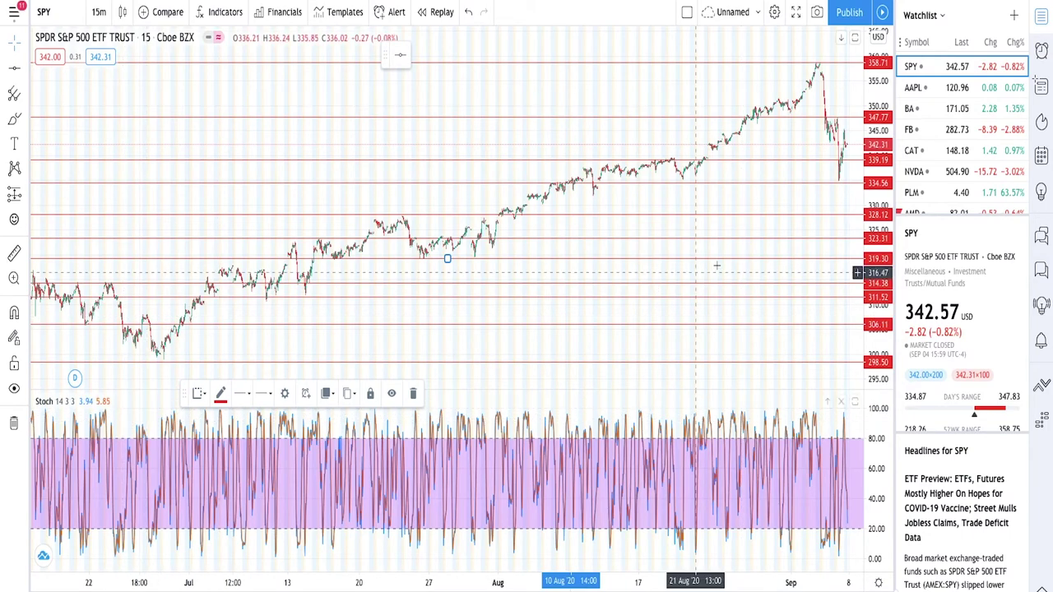
{"action": "scroll", "coordinate": [732, 251], "scroll_direction": "up", "scroll_amount": 5}
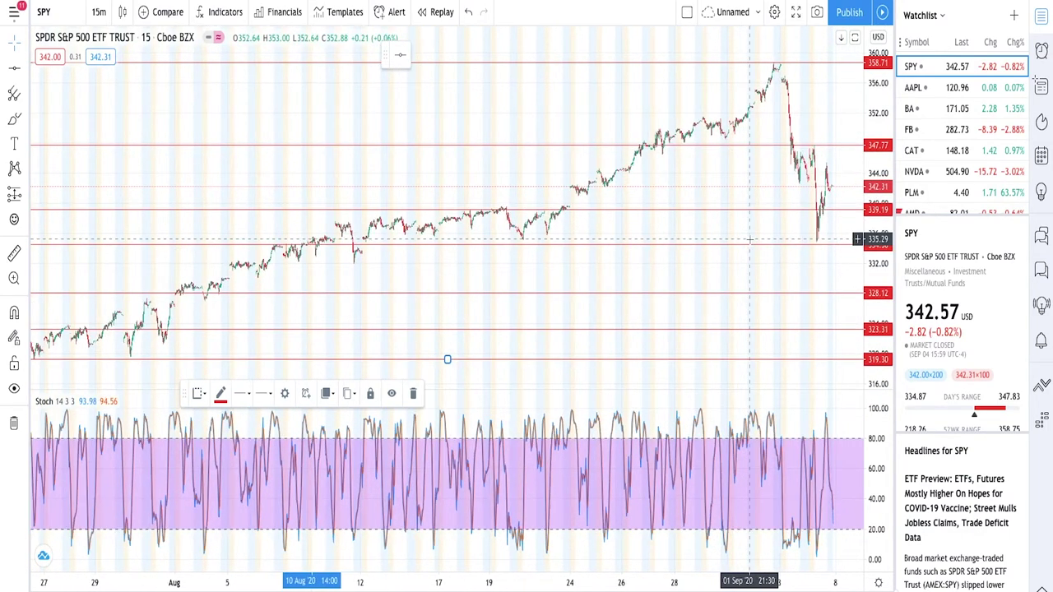
{"action": "scroll", "coordinate": [751, 239], "scroll_direction": "up", "scroll_amount": 3}
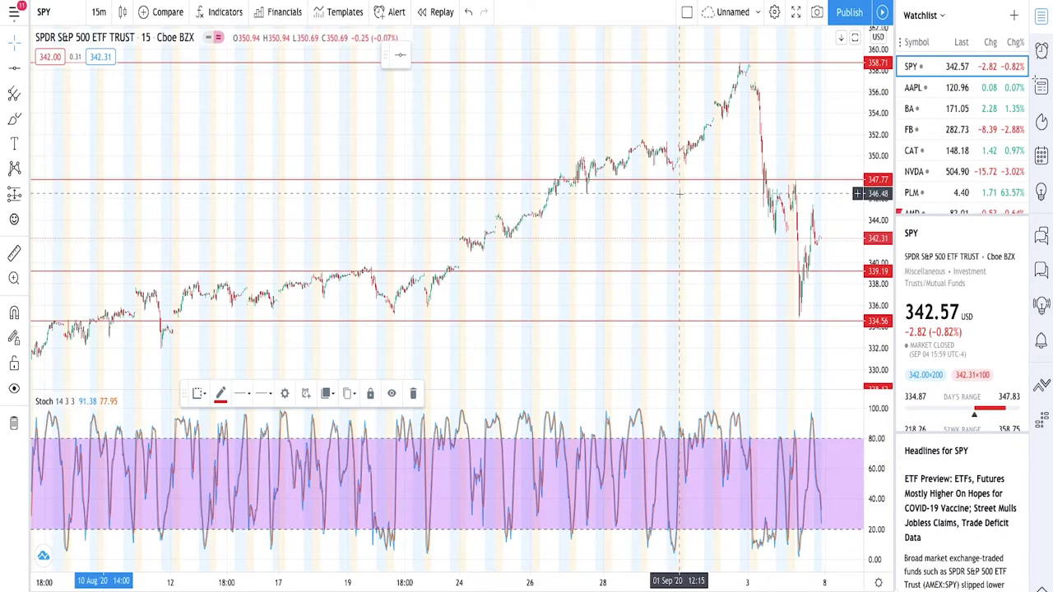
Step: Draw horizontal lines at about 336.59 and 335.87, between the 339.19 and 334.56 levels
{"action": "left_click", "coordinate": [305, 298]}
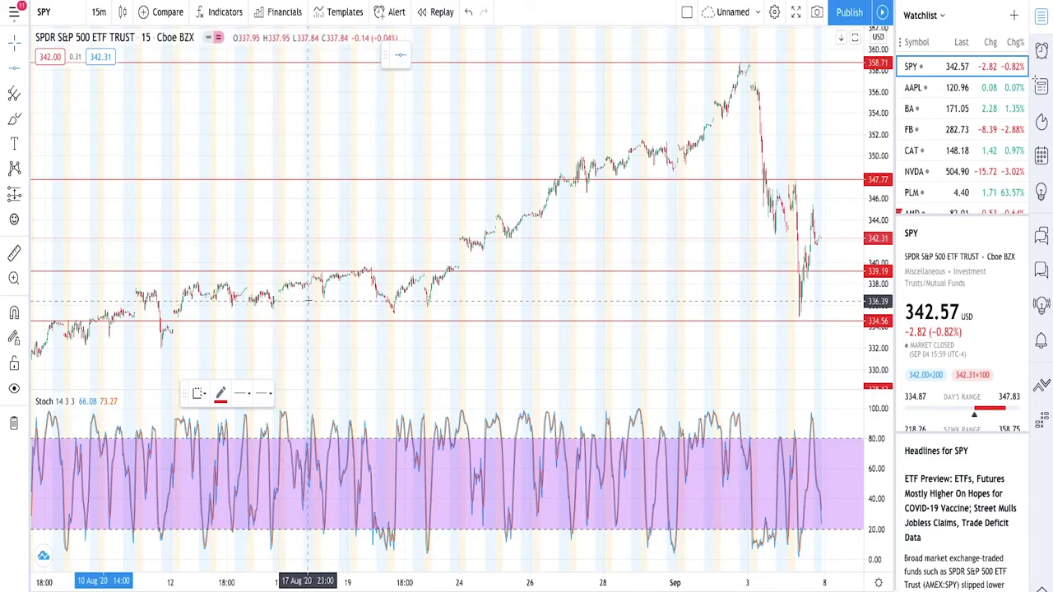
{"action": "left_click", "coordinate": [308, 299]}
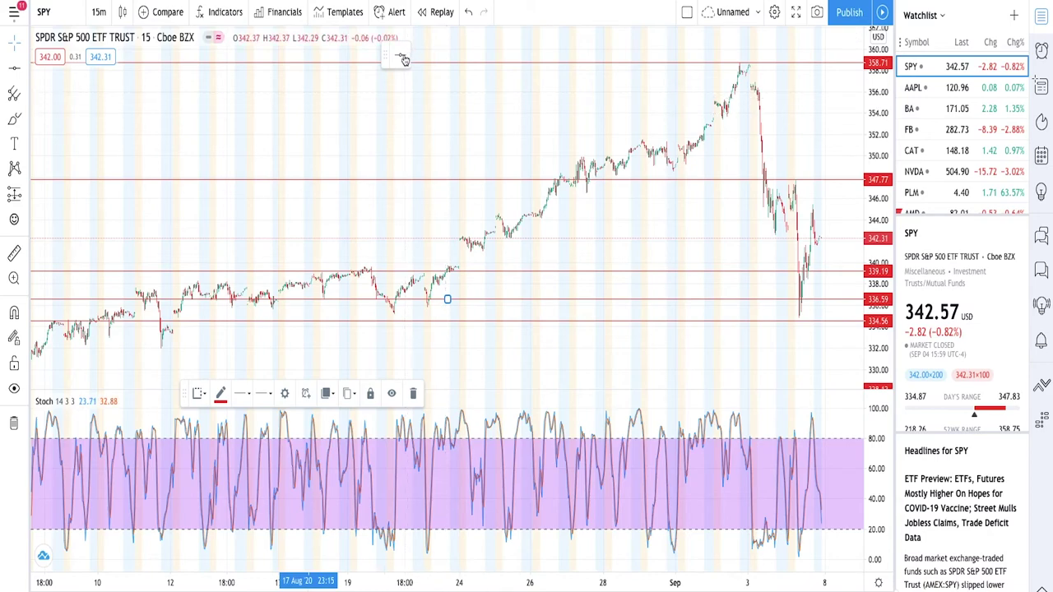
{"action": "left_click_drag", "start_coordinate": [447, 299], "coordinate": [430, 306]}
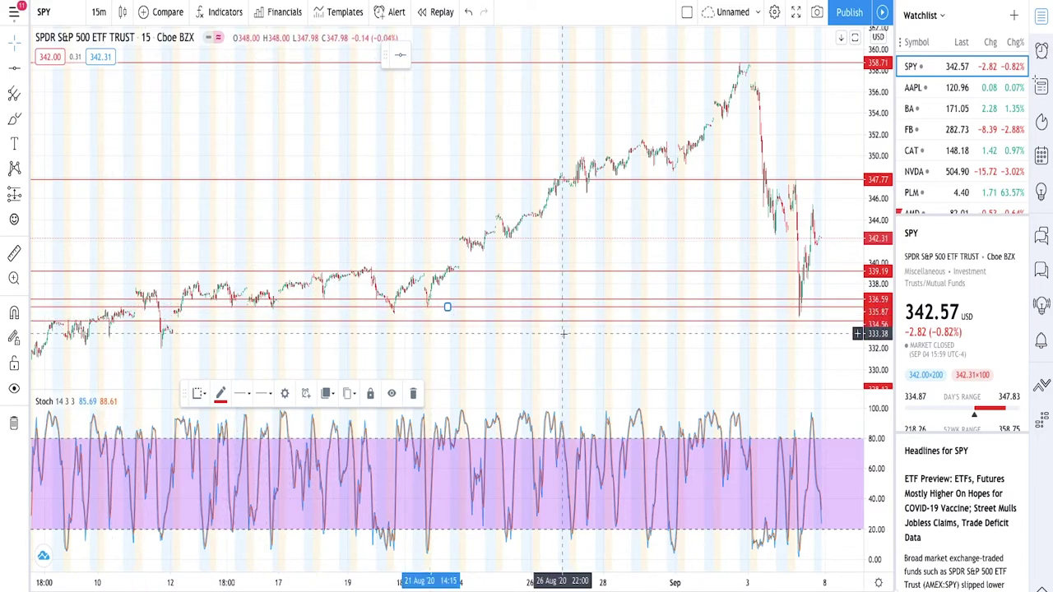
Step: Draw a horizontal line at about 349.86 through the late August 2020 consolidation, just above the 347.77 level
{"action": "scroll", "coordinate": [564, 333], "scroll_direction": "down", "scroll_amount": 3}
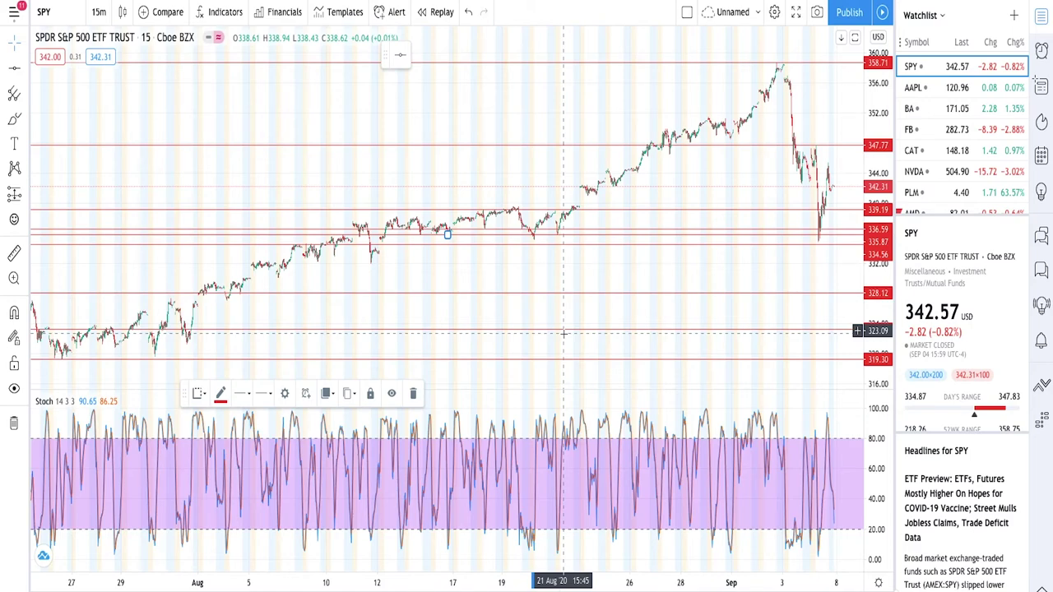
{"action": "scroll", "coordinate": [658, 236], "scroll_direction": "up", "scroll_amount": 3}
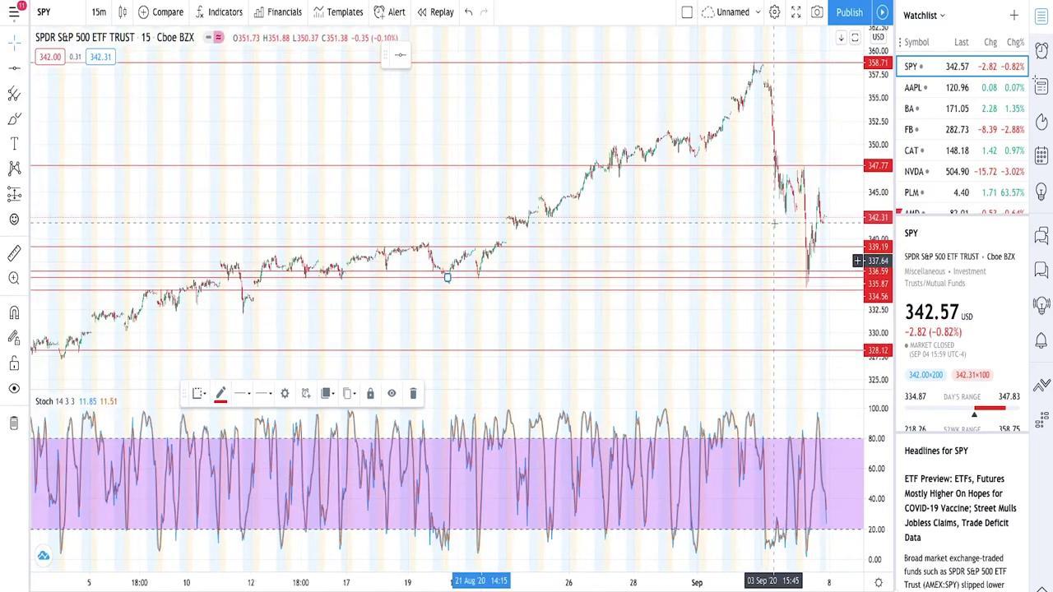
{"action": "scroll", "coordinate": [659, 237], "scroll_direction": "up", "scroll_amount": 1}
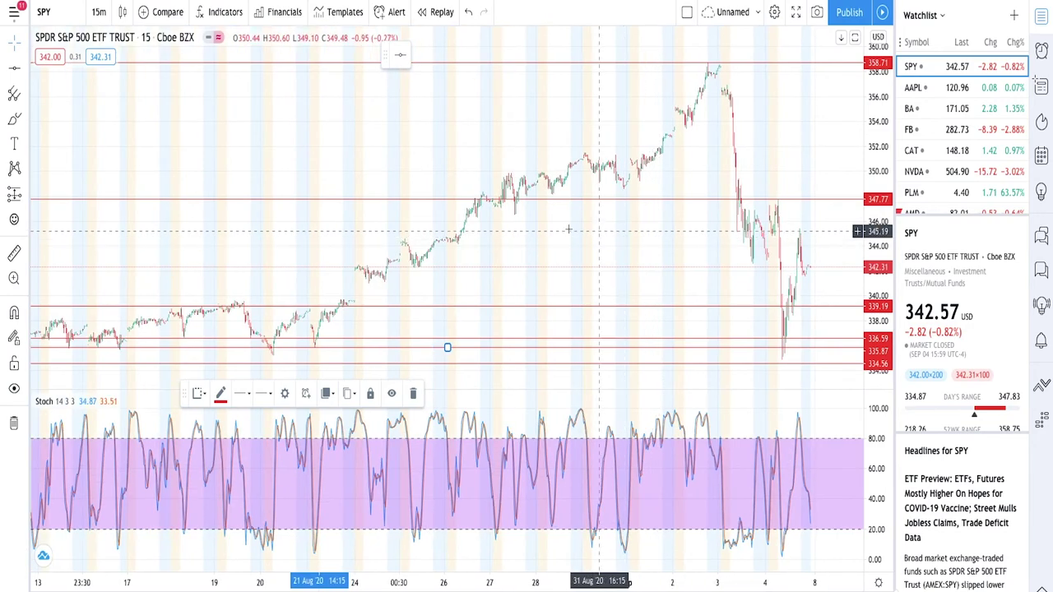
{"action": "scroll", "coordinate": [642, 239], "scroll_direction": "up", "scroll_amount": 1}
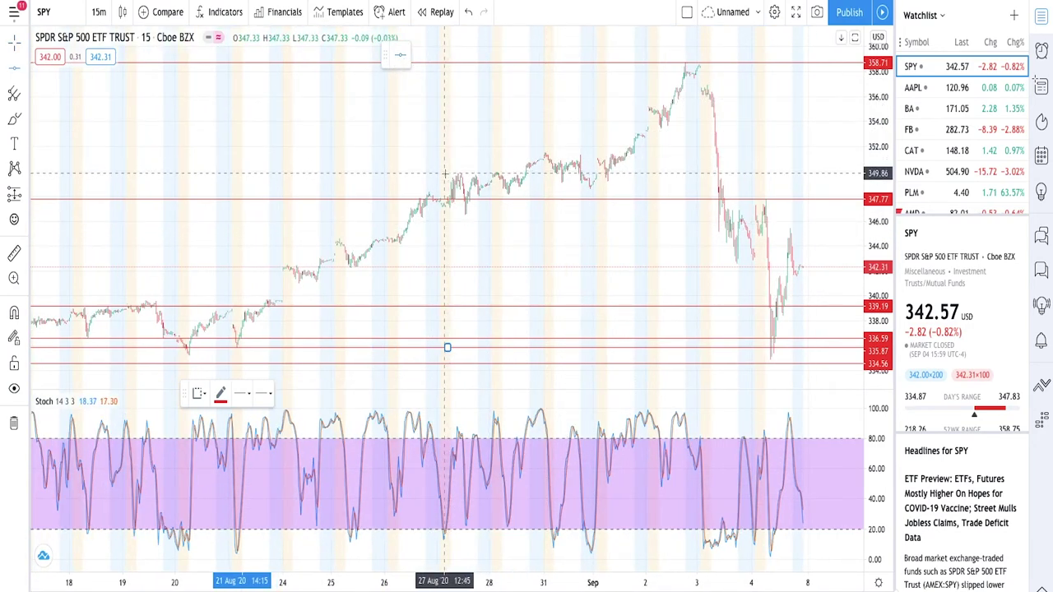
{"action": "left_click", "coordinate": [445, 173]}
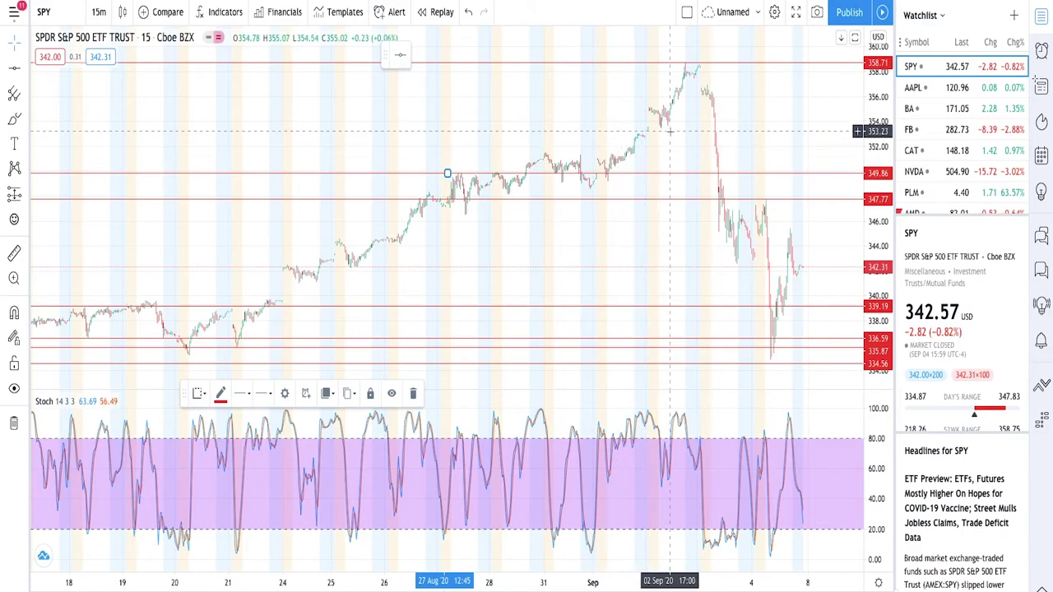
Step: Draw a horizontal line at about 342.43, between the 347.77 and 339.19 levels
{"action": "scroll", "coordinate": [663, 290], "scroll_direction": "down", "scroll_amount": 8}
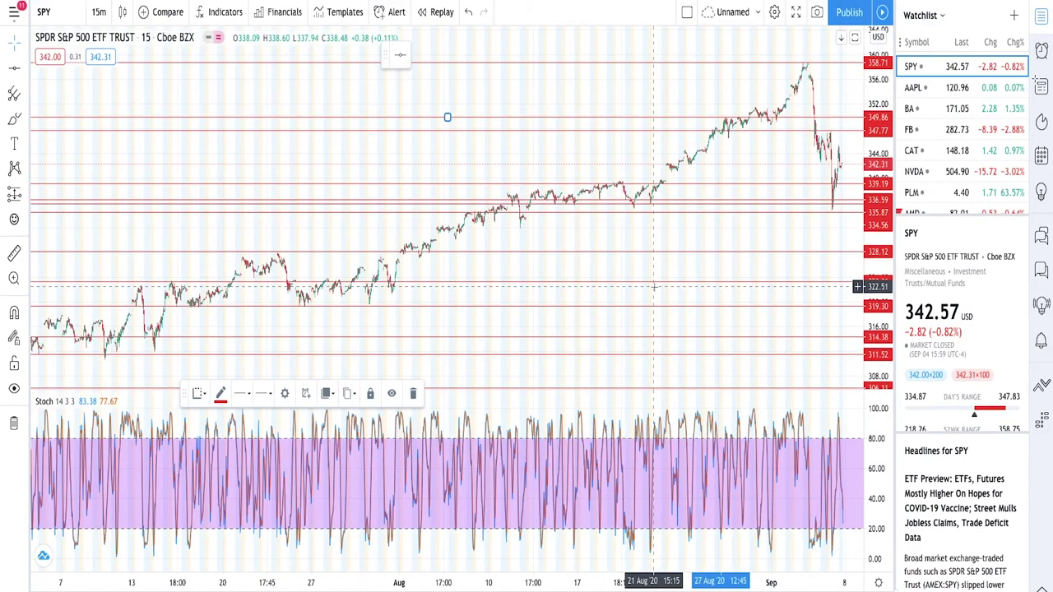
{"action": "left_click_drag", "start_coordinate": [639, 336], "coordinate": [606, 338]}
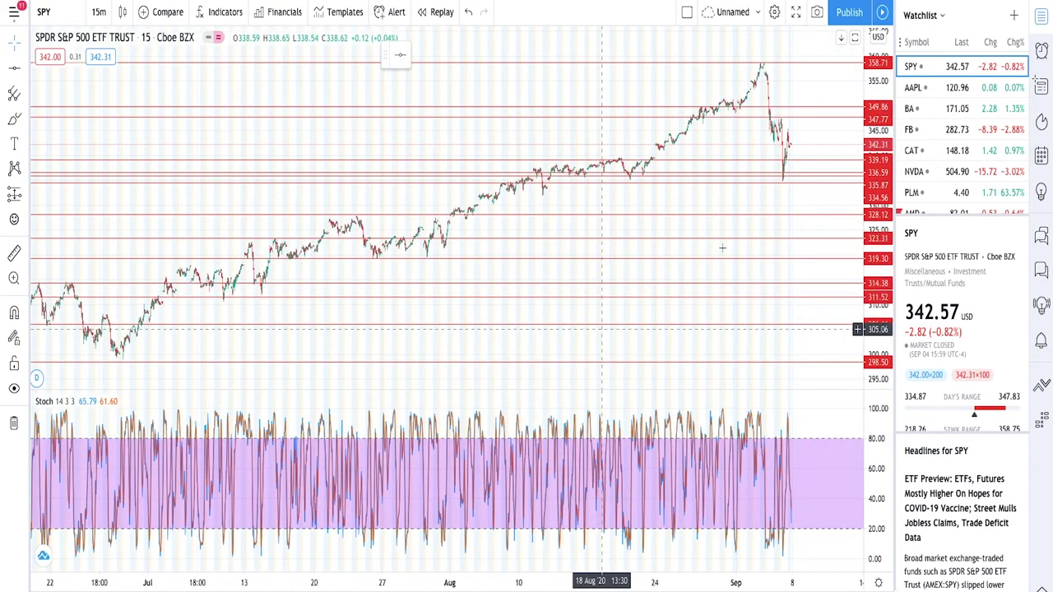
{"action": "scroll", "coordinate": [732, 222], "scroll_direction": "up", "scroll_amount": 3}
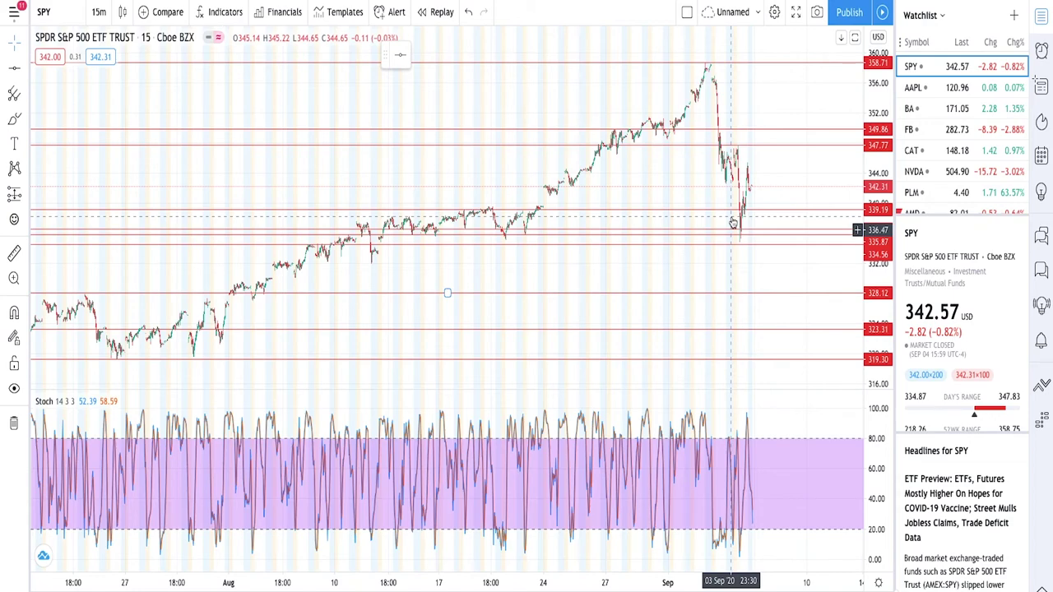
{"action": "scroll", "coordinate": [733, 222], "scroll_direction": "down", "scroll_amount": 5}
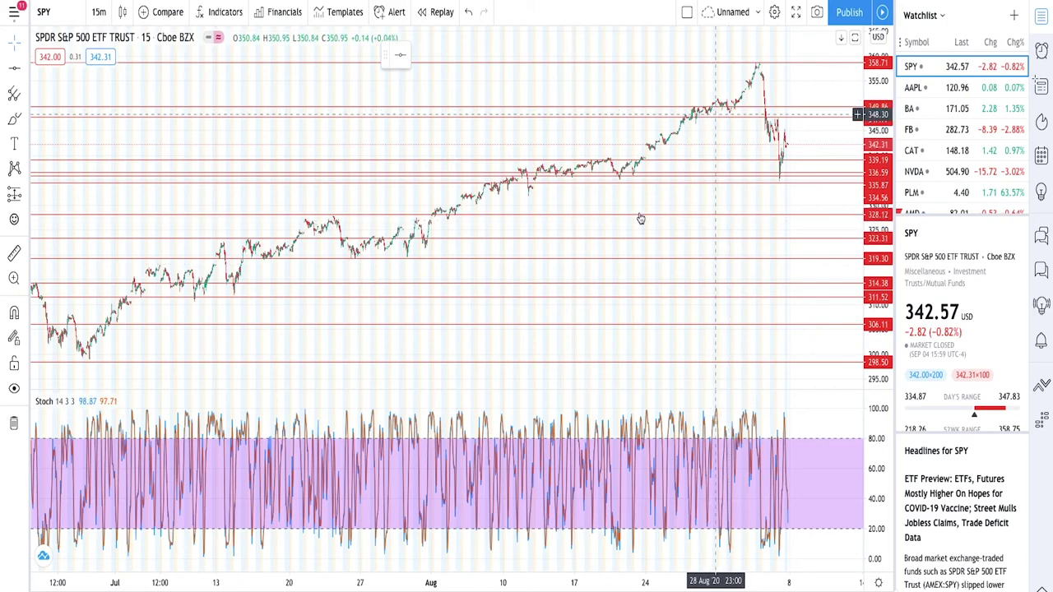
{"action": "scroll", "coordinate": [627, 228], "scroll_direction": "up", "scroll_amount": 1}
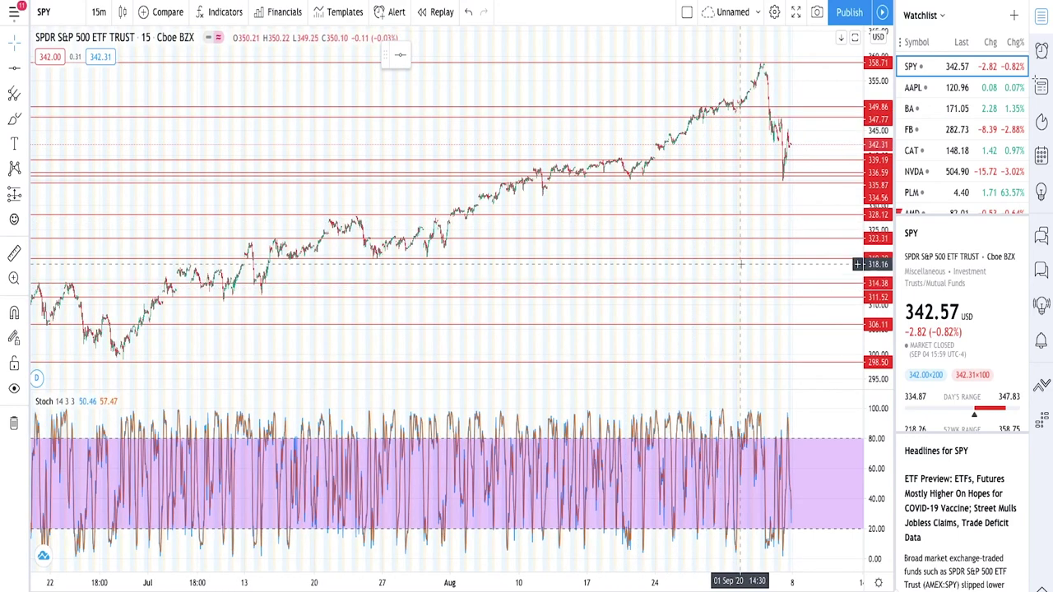
{"action": "scroll", "coordinate": [668, 255], "scroll_direction": "up", "scroll_amount": 3}
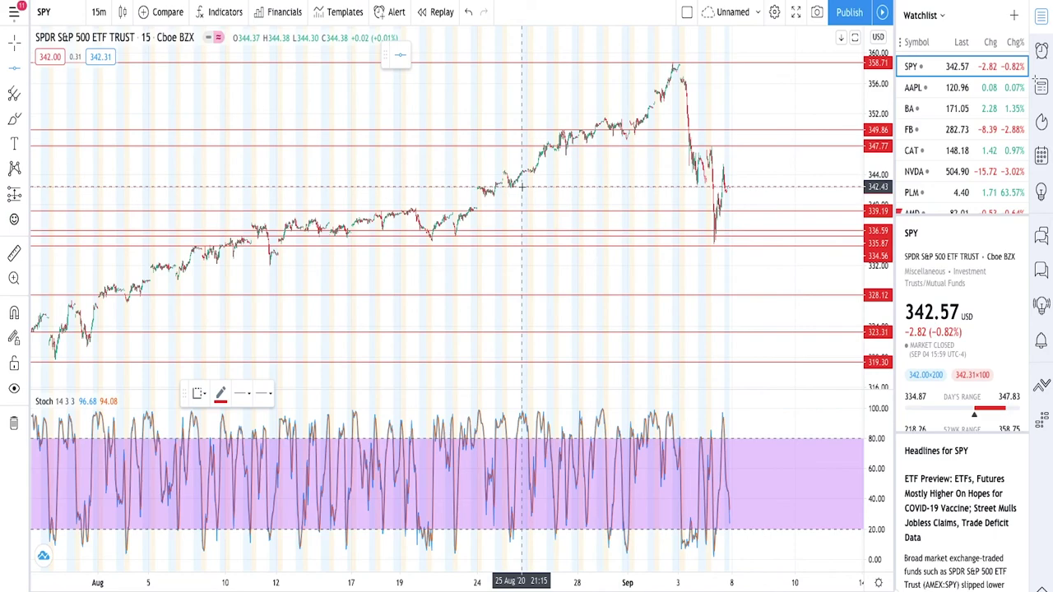
{"action": "left_click", "coordinate": [521, 187]}
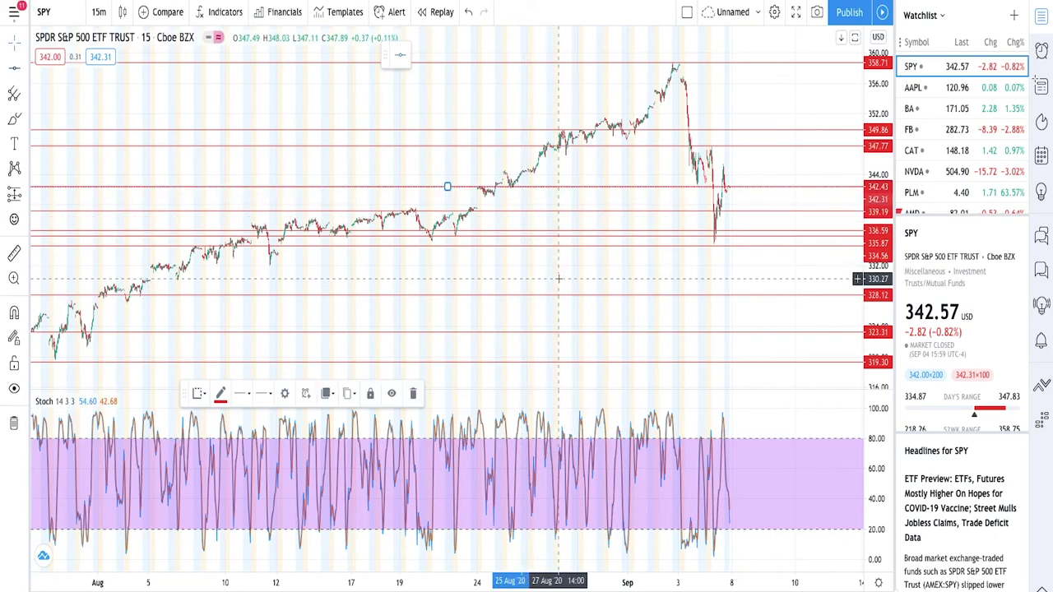